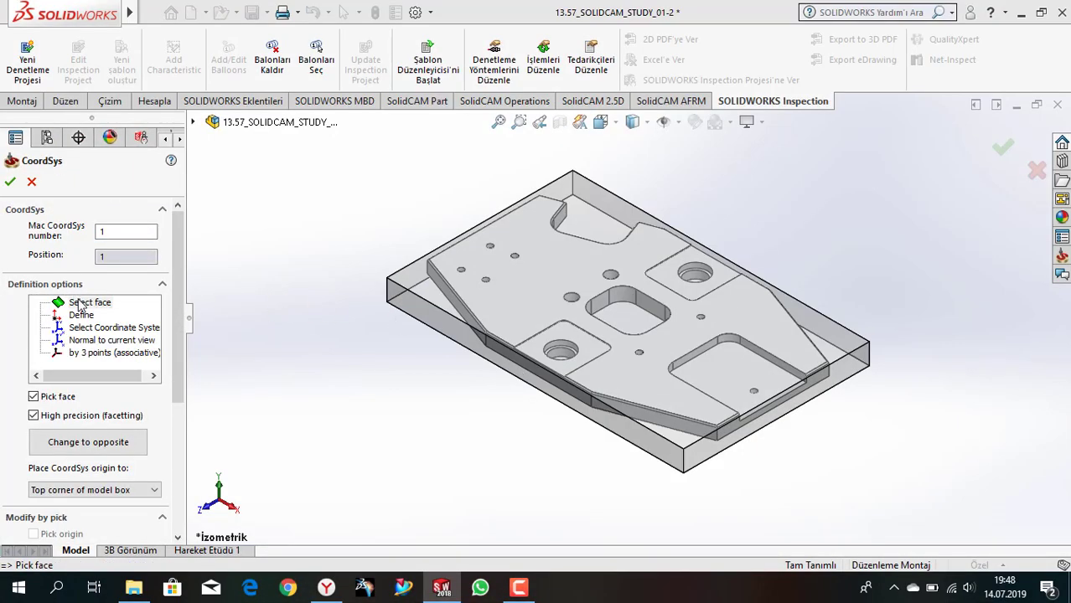
- Place the coordinate system on the plate's top face with its origin in the central pocket, and confirm it
left_click(425, 279)
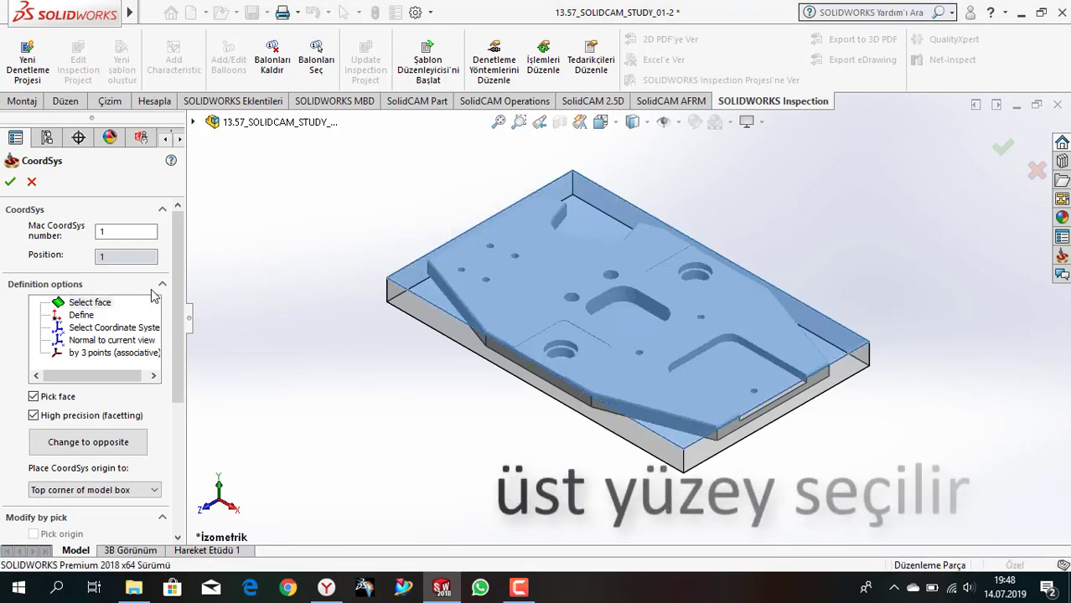
left_click(37, 536)
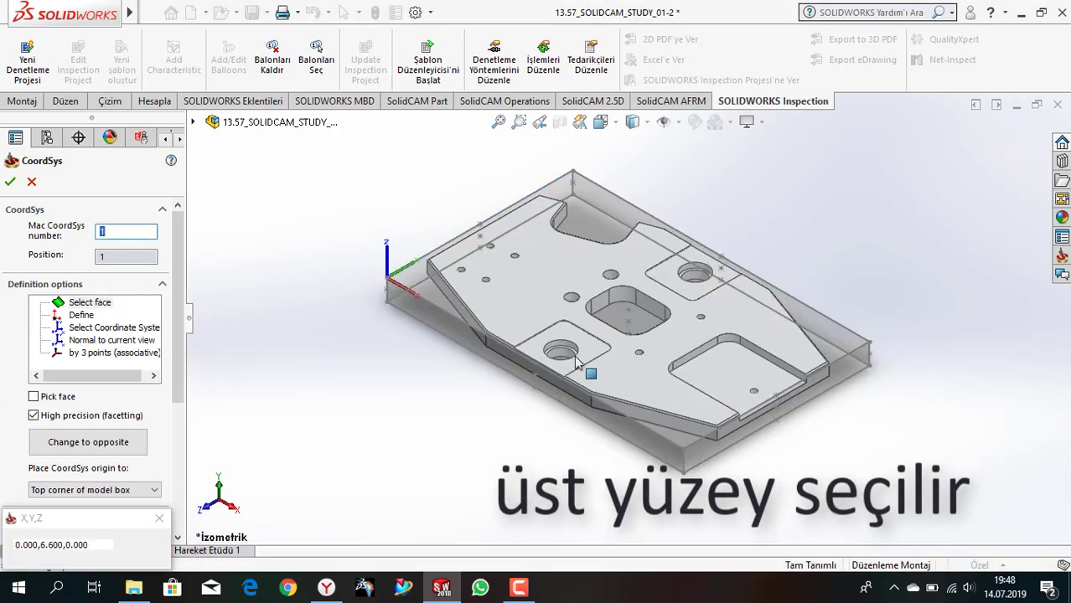
left_click(628, 312)
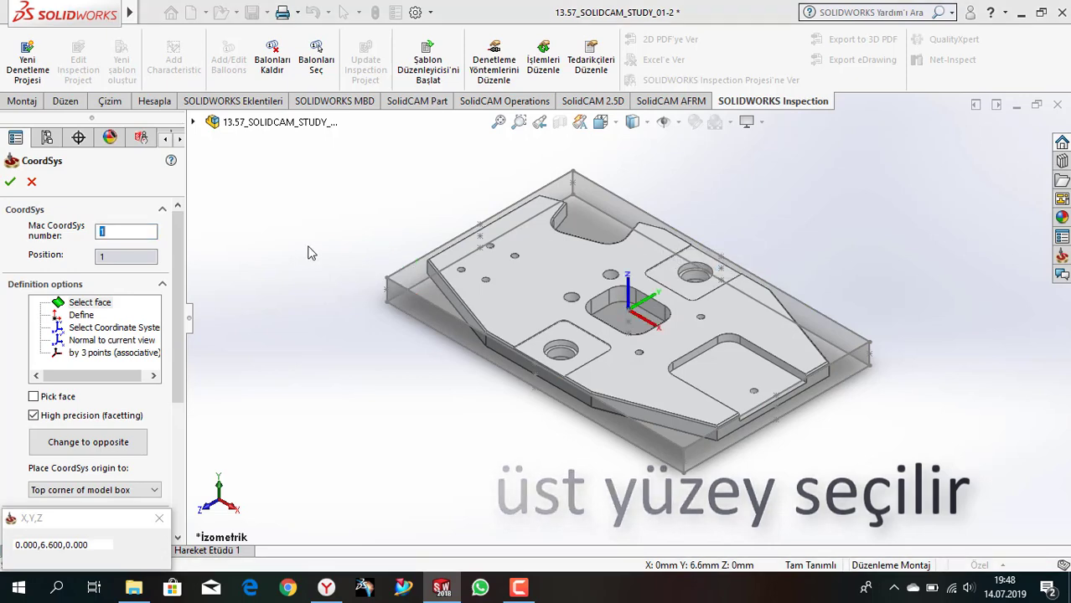
left_click(10, 184)
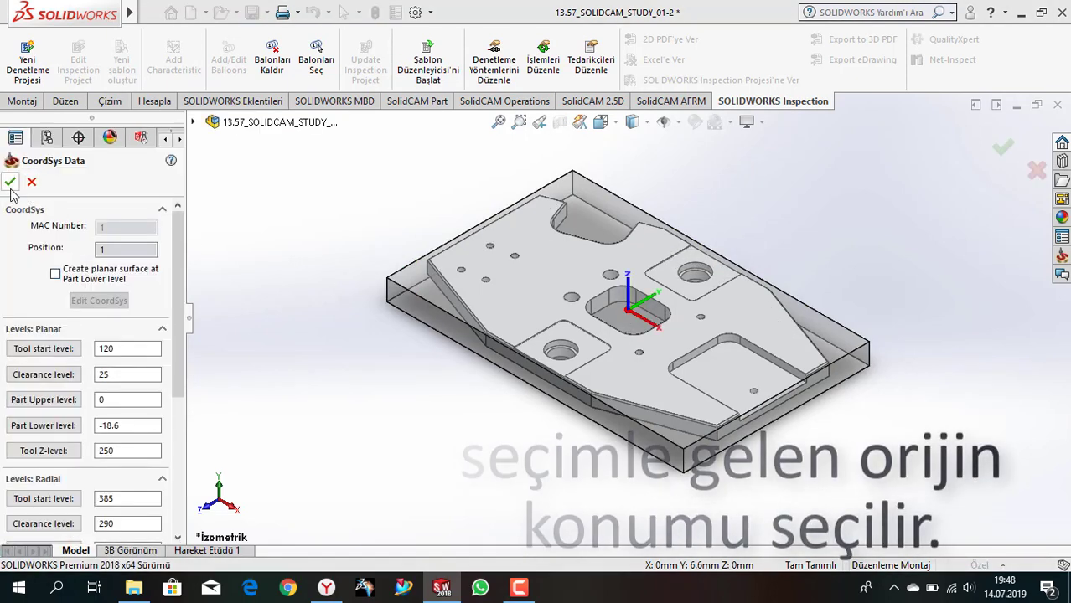
left_click(10, 181)
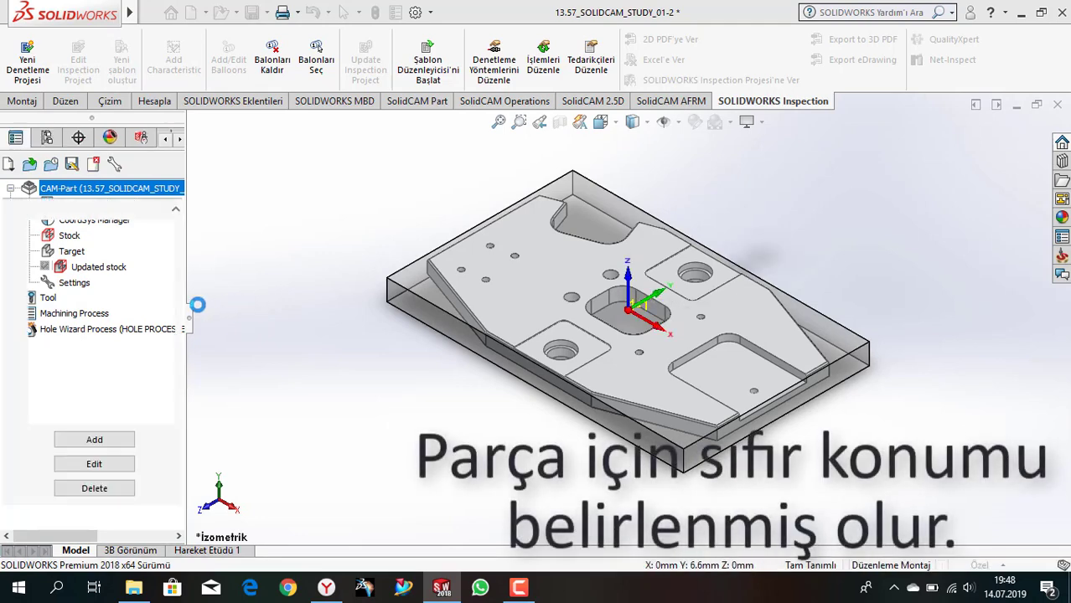
- Define the stock as a 3D Model using the box solid (Solid 1)
left_click(10, 182)
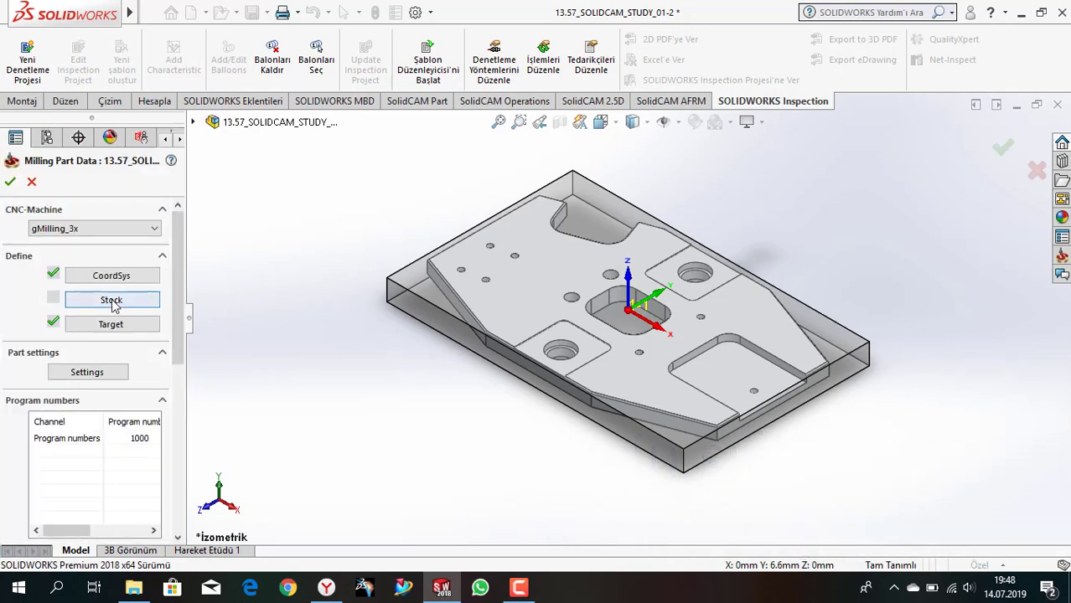
left_click(113, 303)
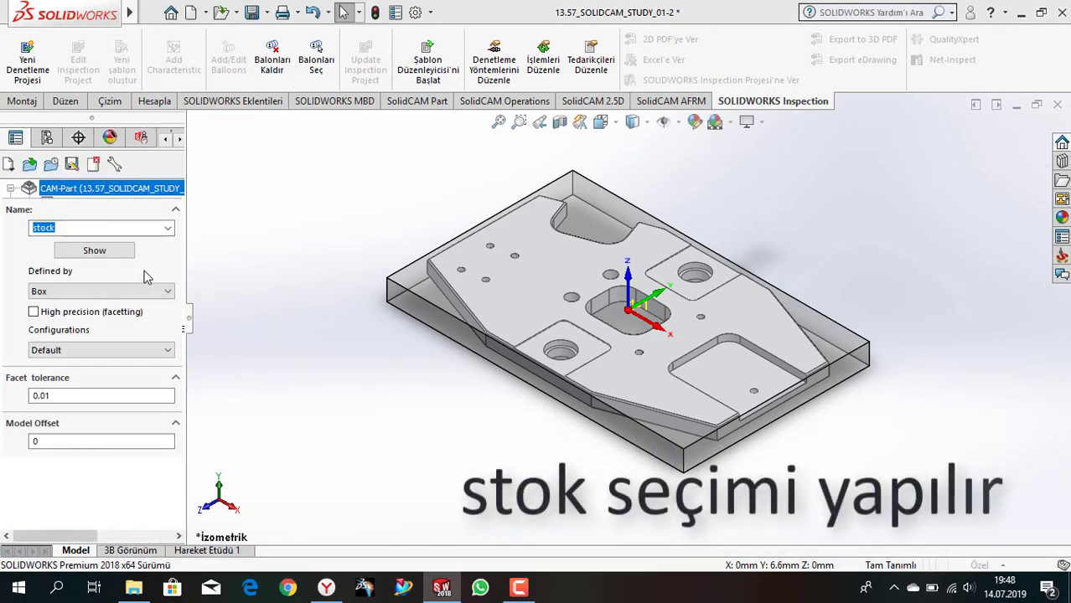
left_click(90, 291)
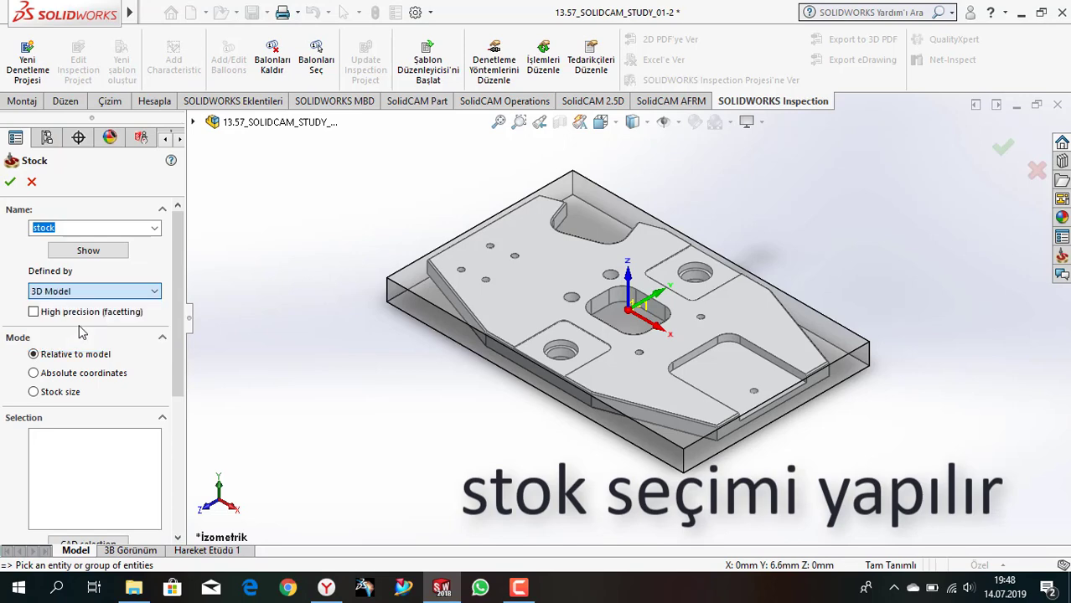
left_click(412, 285)
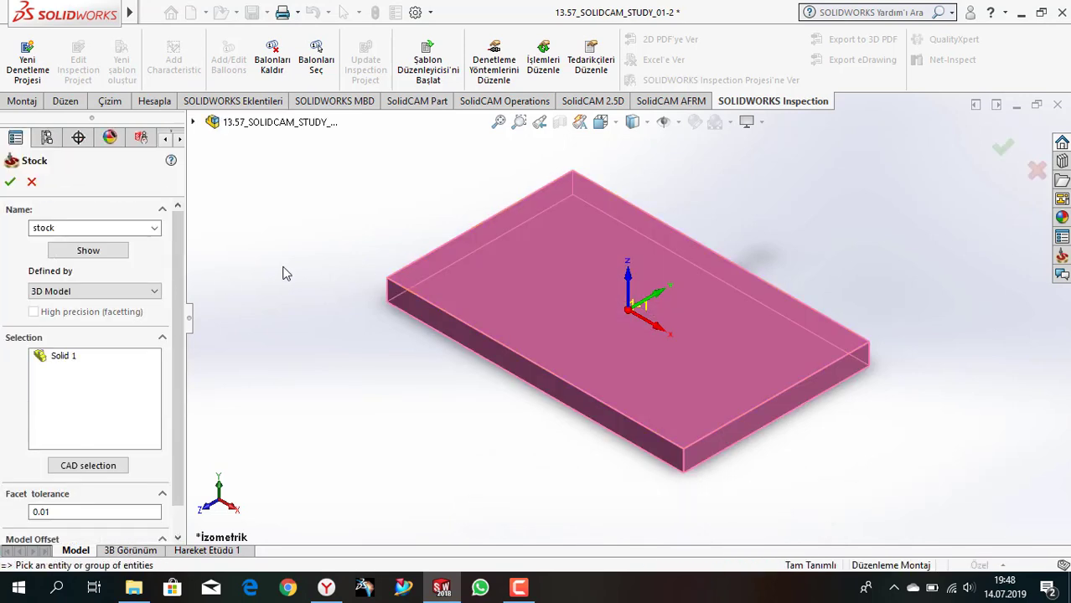
left_click(10, 183)
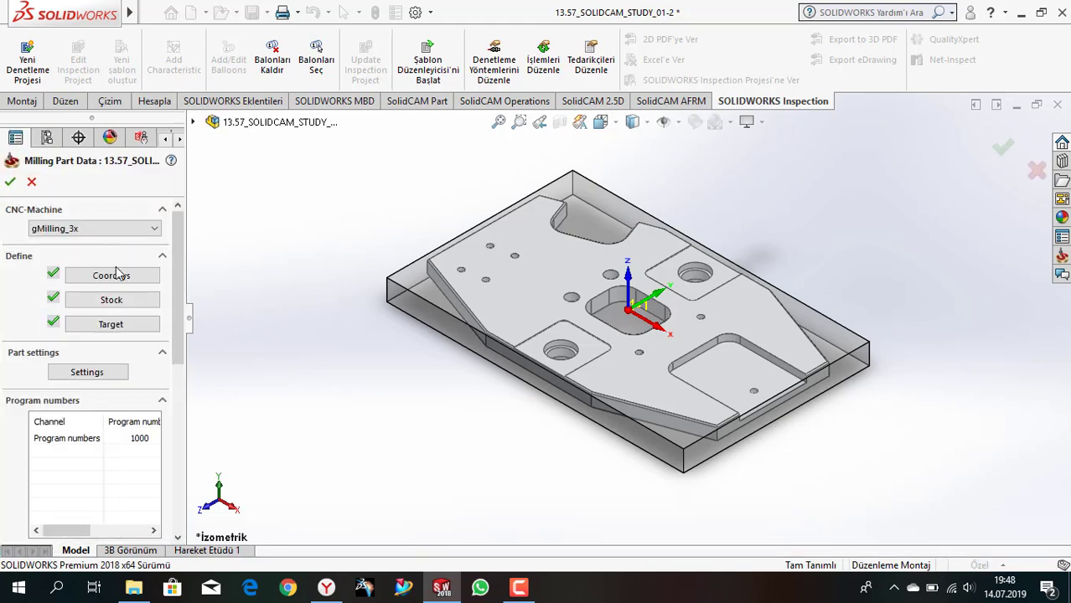
- Replace the box body in the target with the Pah1 plate body from Katı Gövdeler
left_click(115, 324)
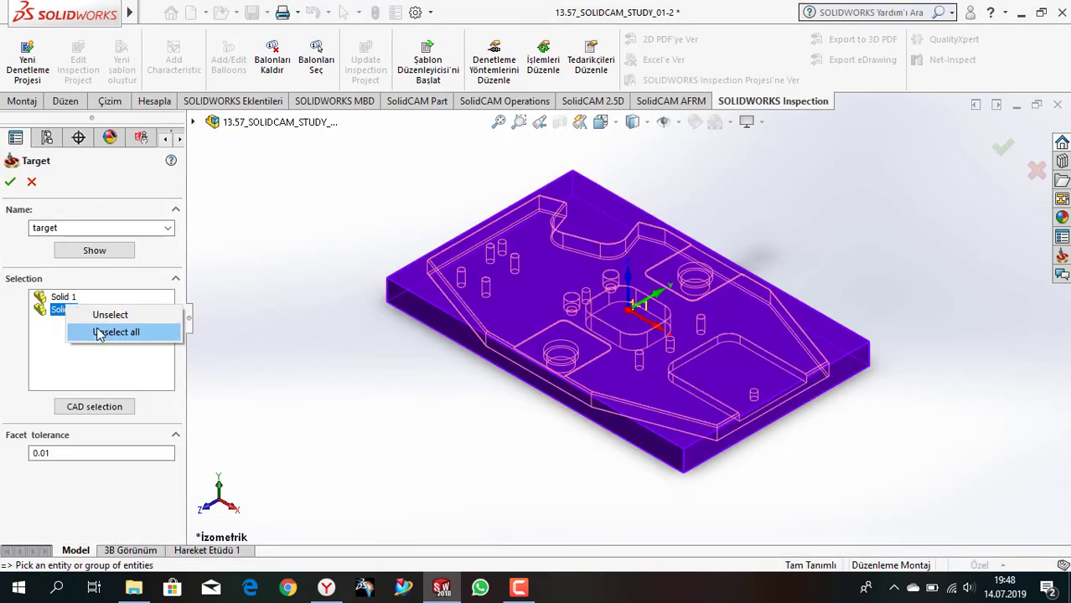
left_click(107, 331)
mouse_move(216, 277)
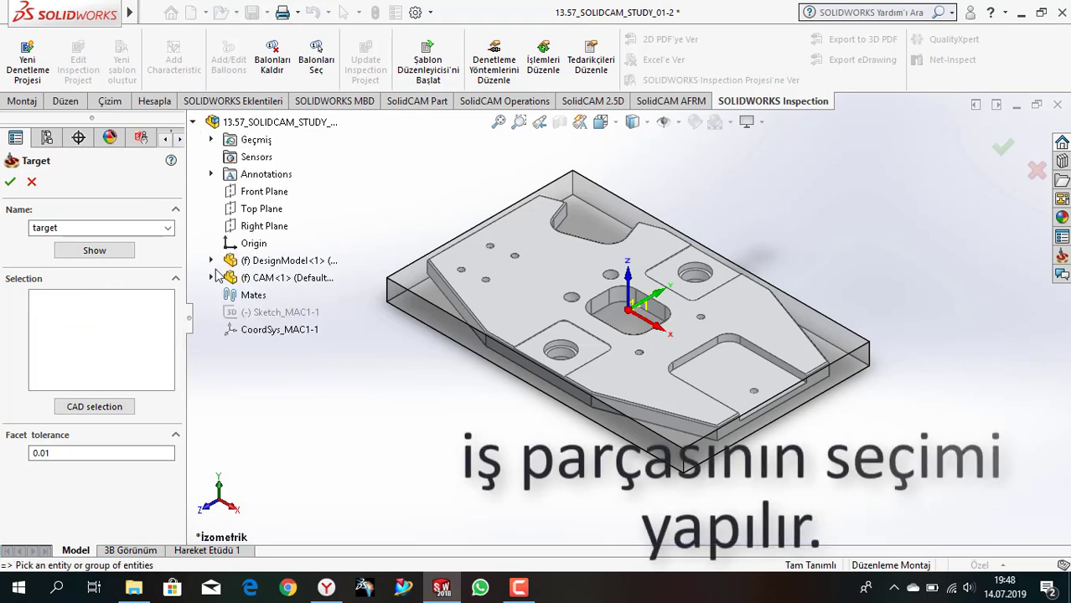
left_click(213, 261)
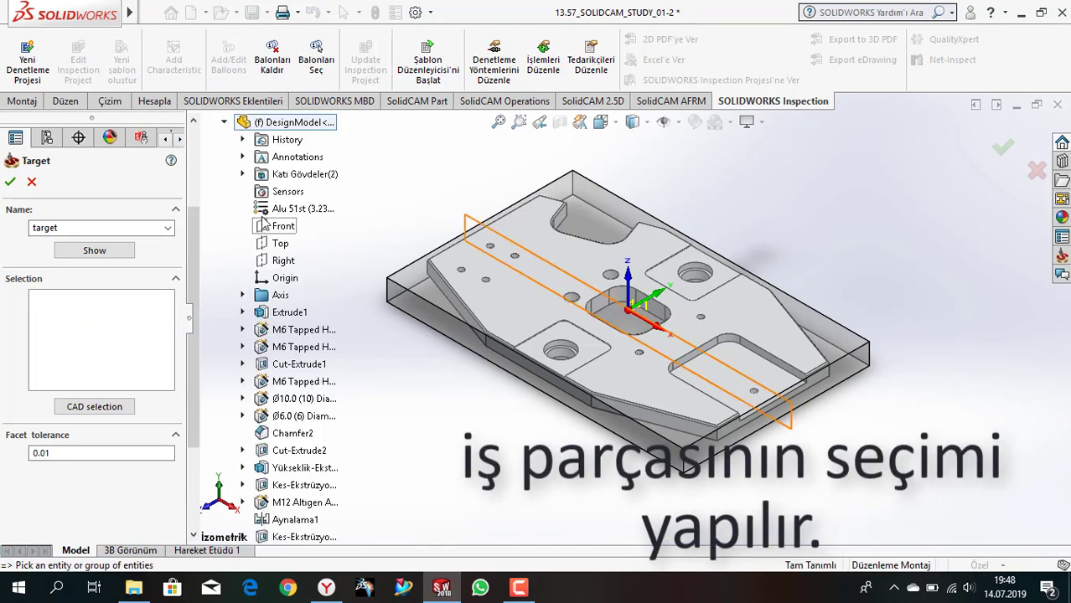
left_click(242, 174)
left_click(294, 192)
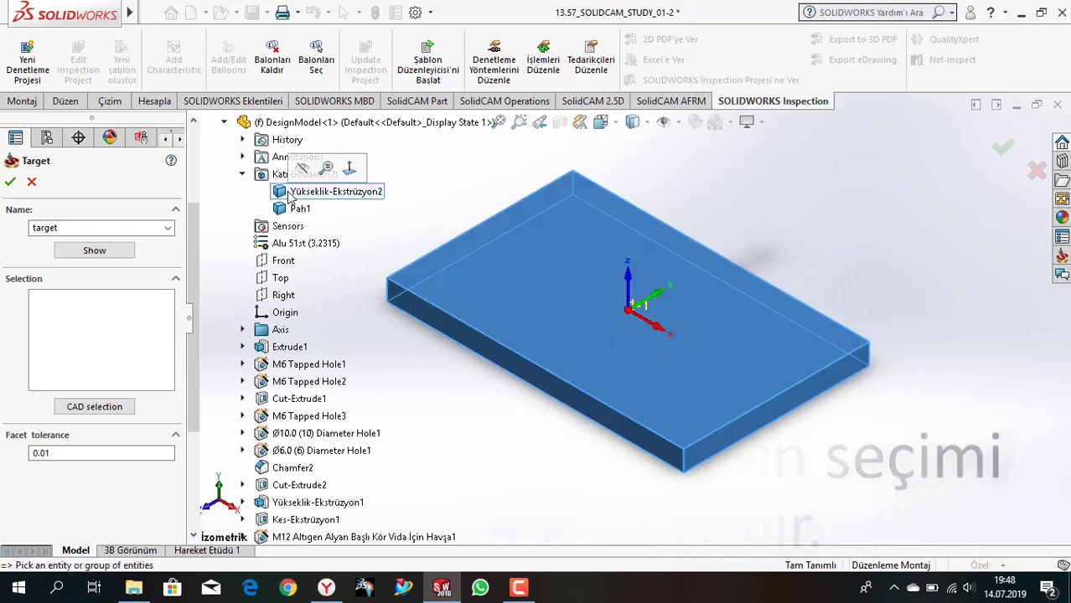
right_click(63, 299)
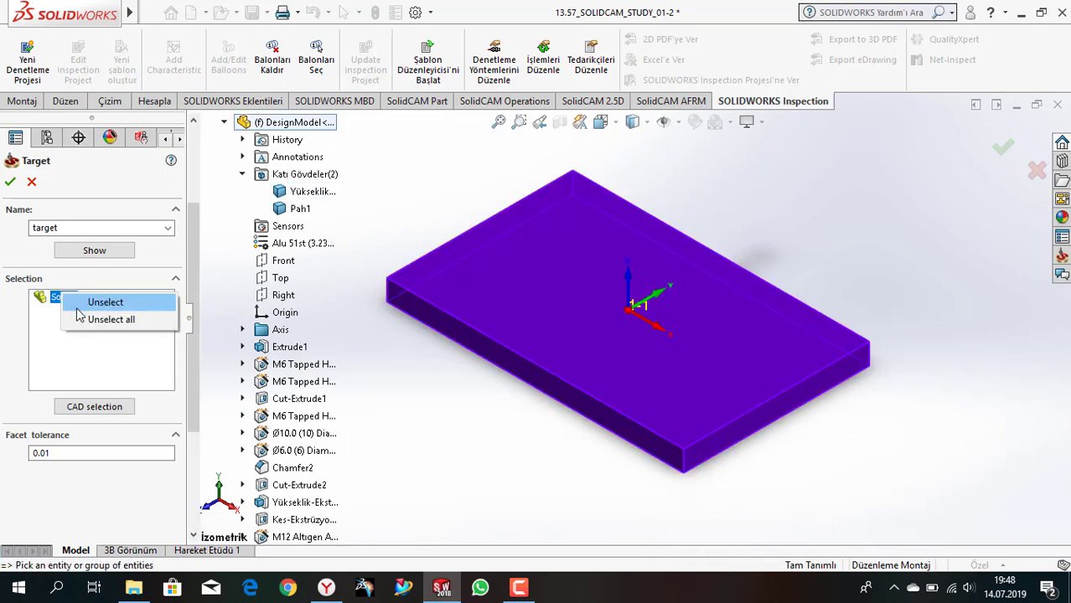
left_click(111, 319)
left_click(289, 208)
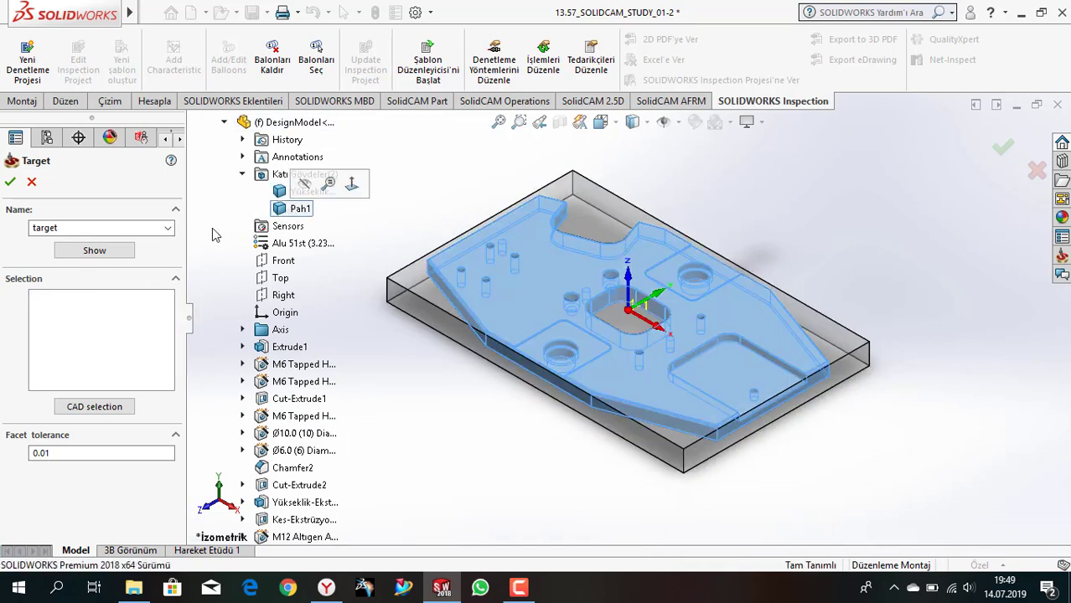
left_click(10, 182)
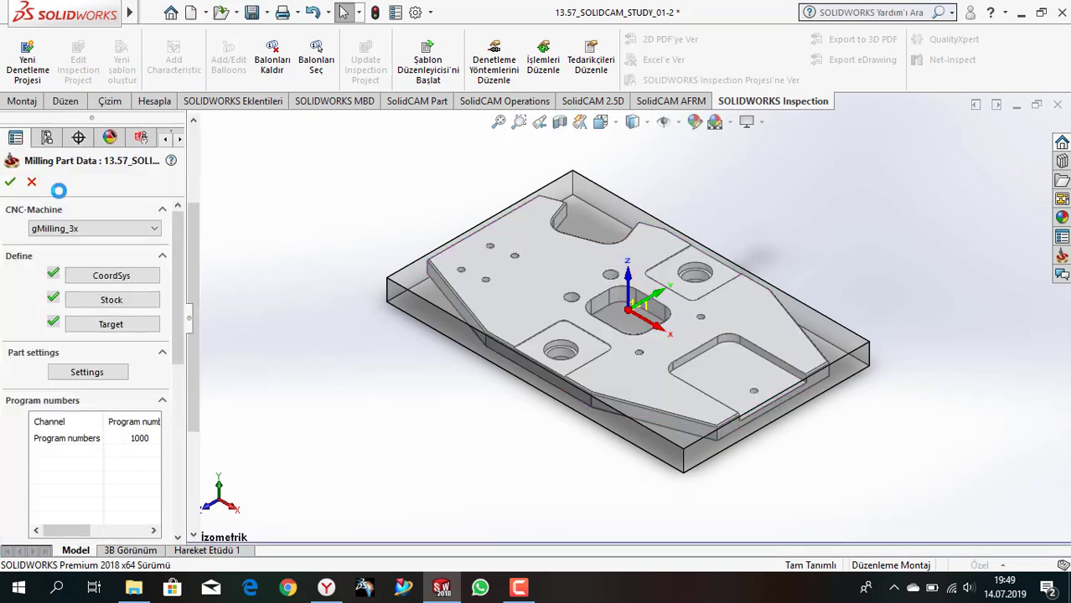
- Choose the Haas_SS machine database and the Aluminum_150BHN-81HRB material
scroll(180, 285, "down", 5)
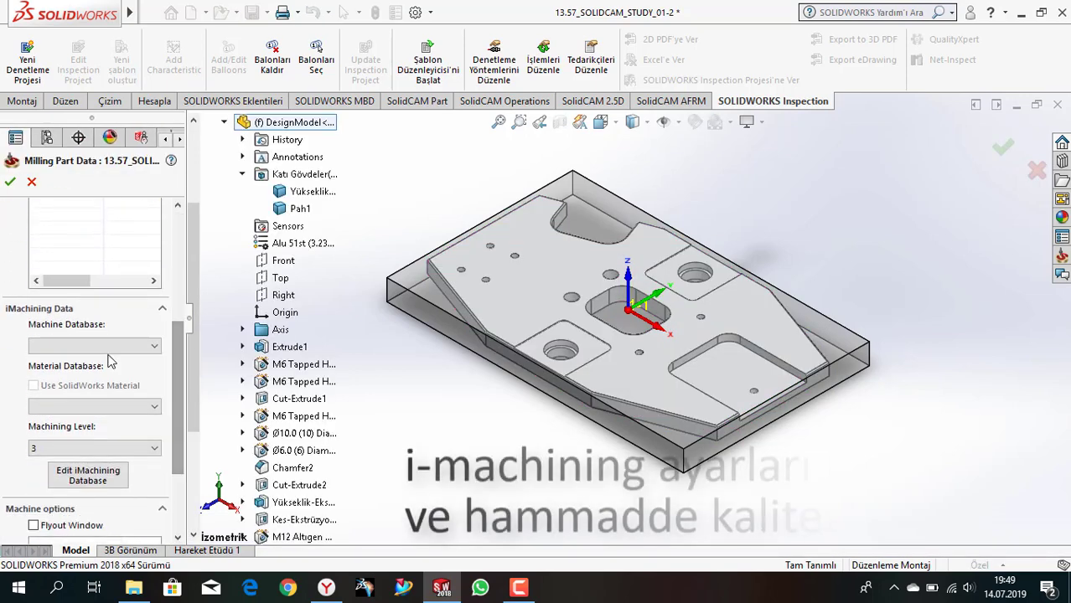
left_click(92, 346)
left_click(90, 360)
left_click(93, 406)
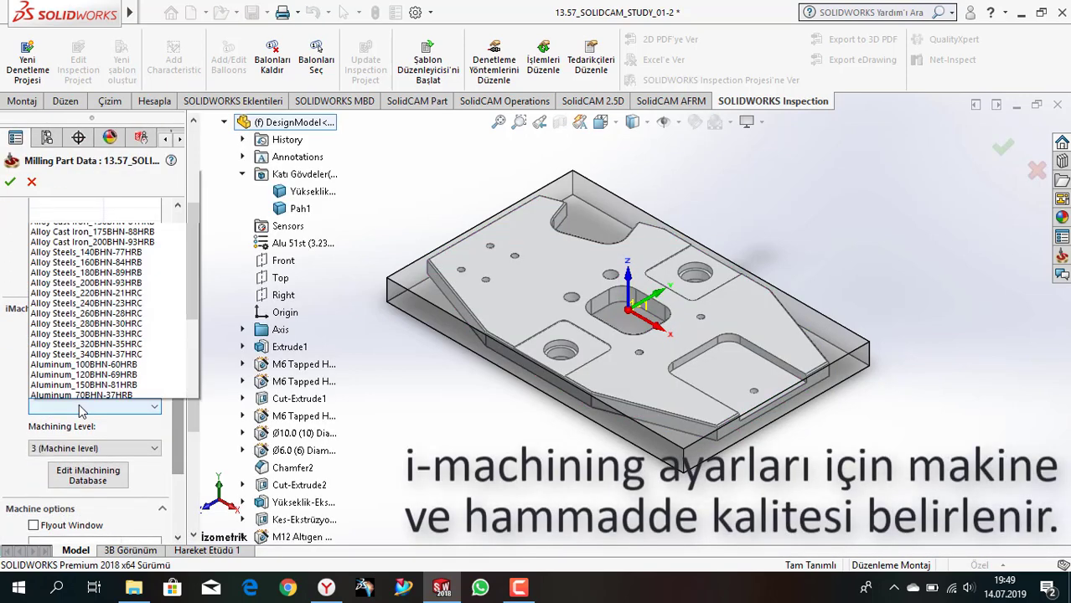
scroll(84, 335, "down", 3)
scroll(75, 377, "down", 2)
scroll(74, 379, "down", 3)
scroll(80, 373, "down", 2)
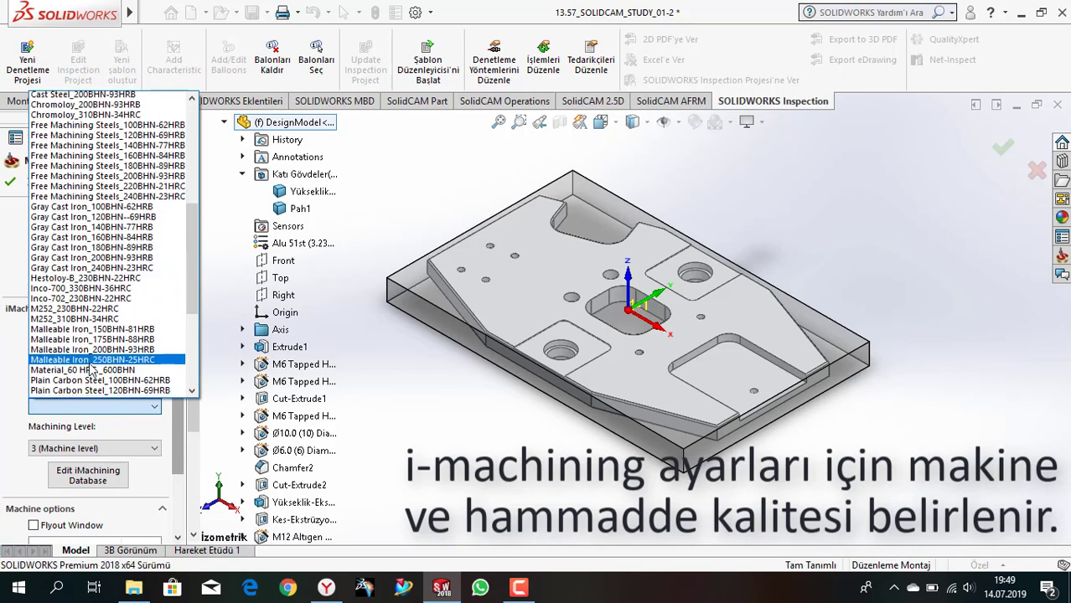
scroll(86, 369, "down", 2)
scroll(92, 362, "down", 3)
scroll(94, 361, "down", 2)
scroll(97, 362, "down", 3)
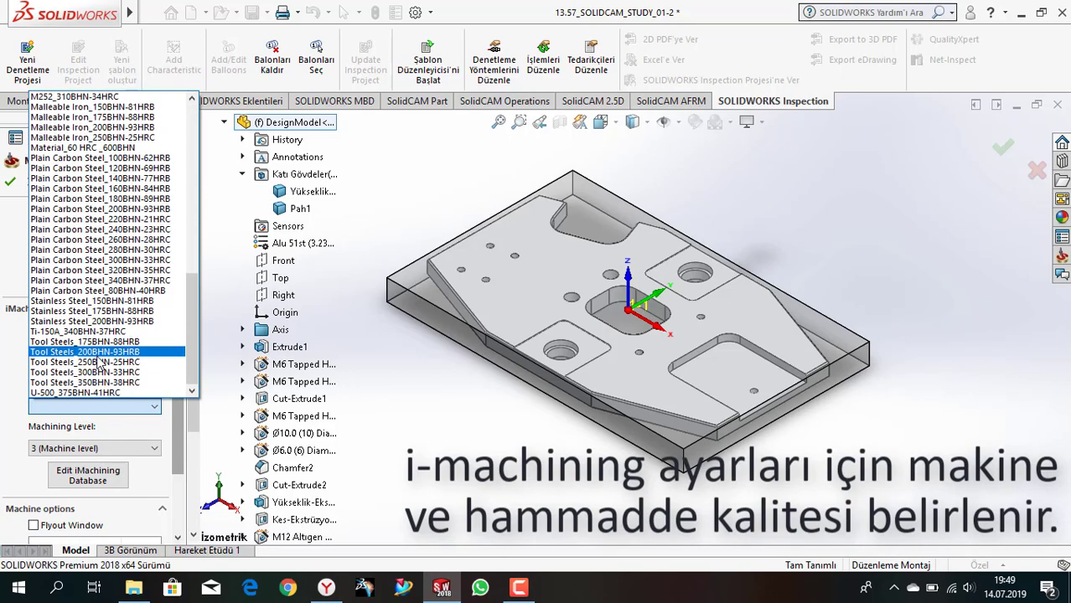
scroll(103, 361, "up", 2)
scroll(102, 361, "up", 5)
scroll(102, 361, "up", 2)
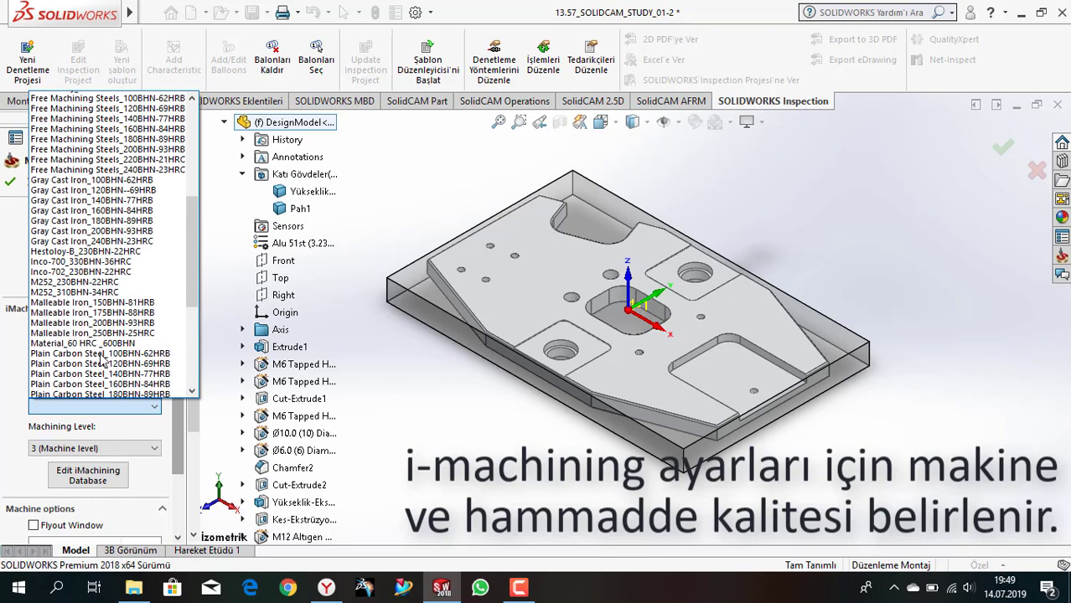
scroll(102, 360, "up", 3)
scroll(109, 335, "up", 1)
scroll(124, 251, "up", 2)
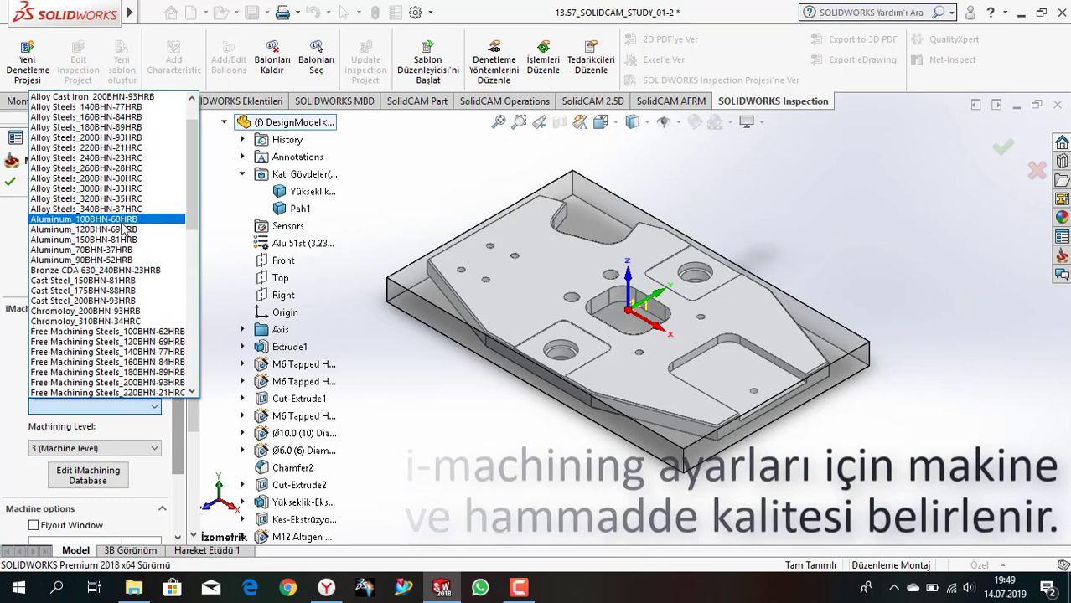
left_click(128, 242)
- Set the machining level to 7 and accept the milling part data
left_click(94, 448)
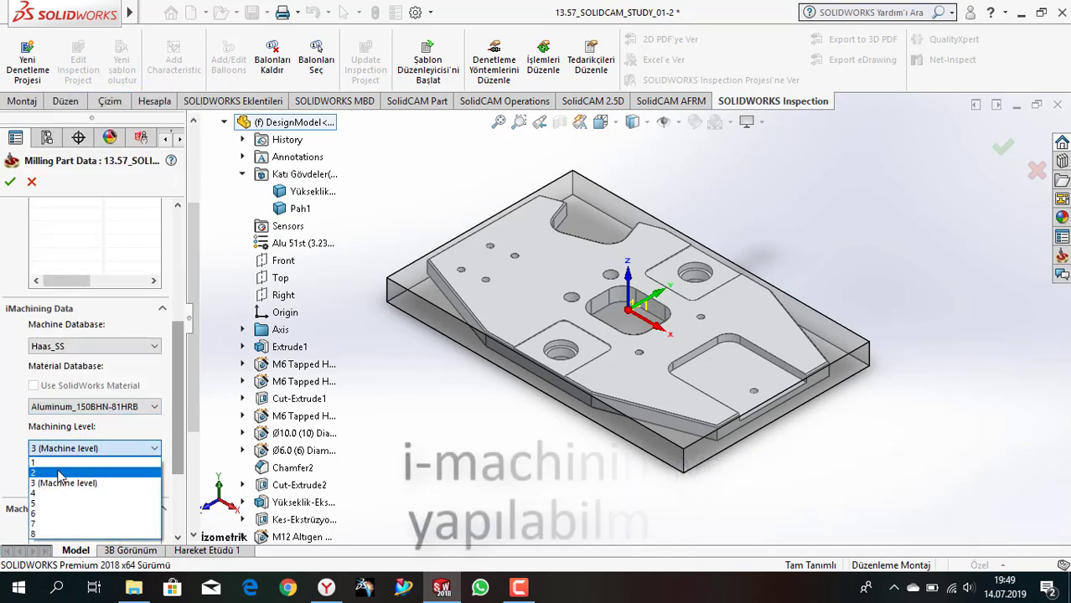
left_click(56, 528)
scroll(181, 435, "down", 3)
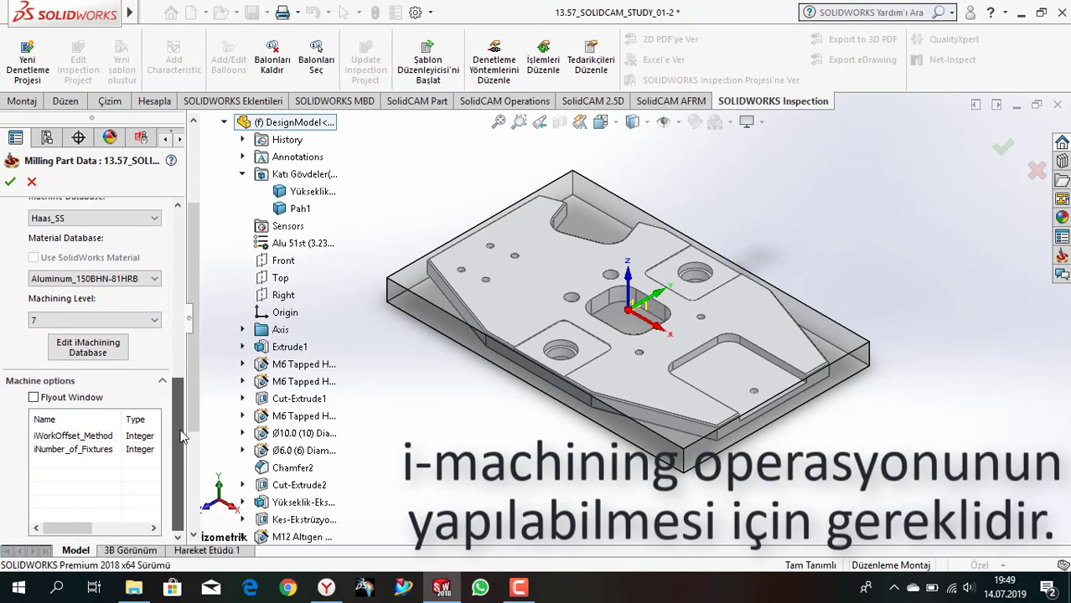
left_click(11, 183)
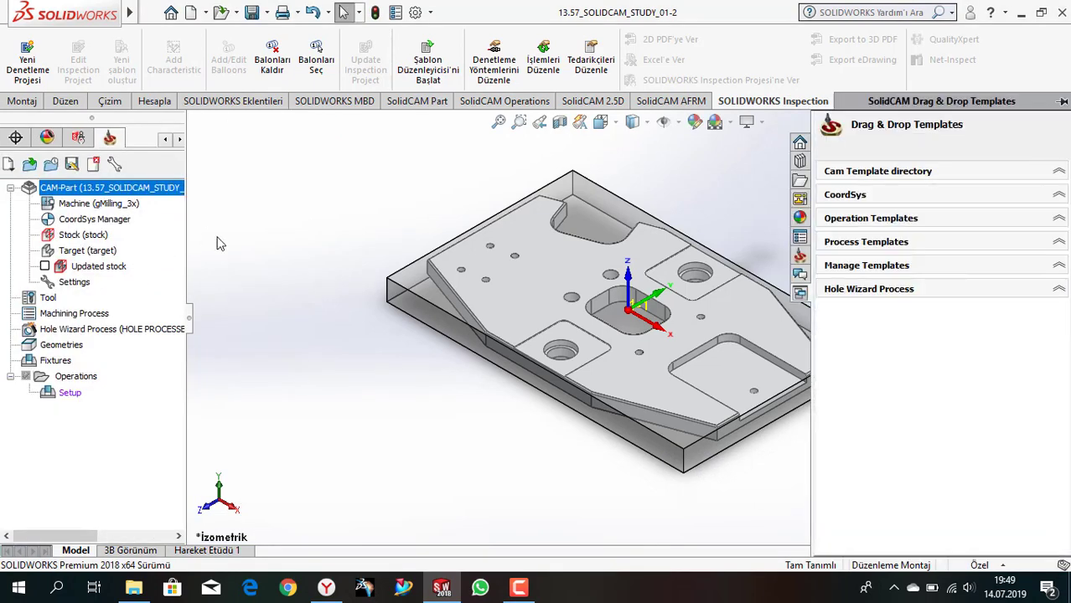
- Add a 2D iMachining milling operation to the Setup
right_click(72, 394)
mouse_move(150, 269)
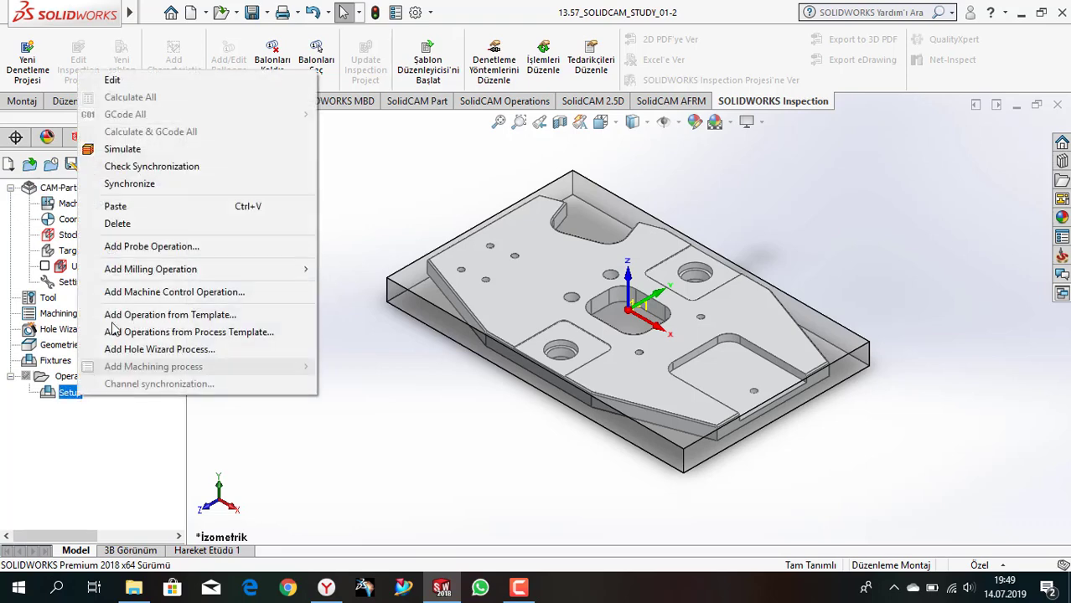
left_click(393, 37)
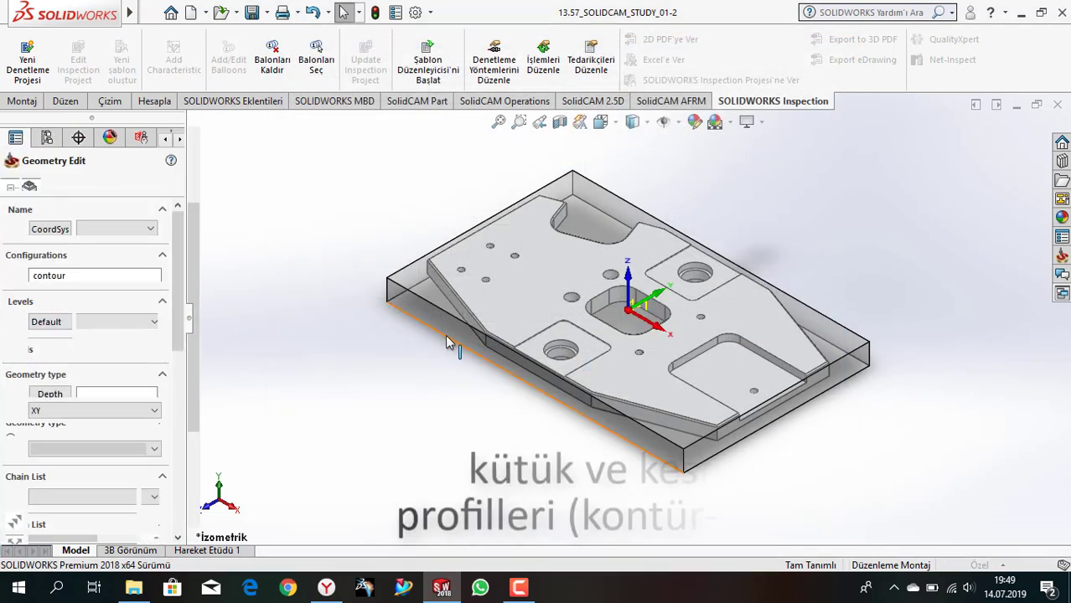
- Add the stock box outline as 1-Chain, mark it open, then select the Pah1 body
left_click(448, 344)
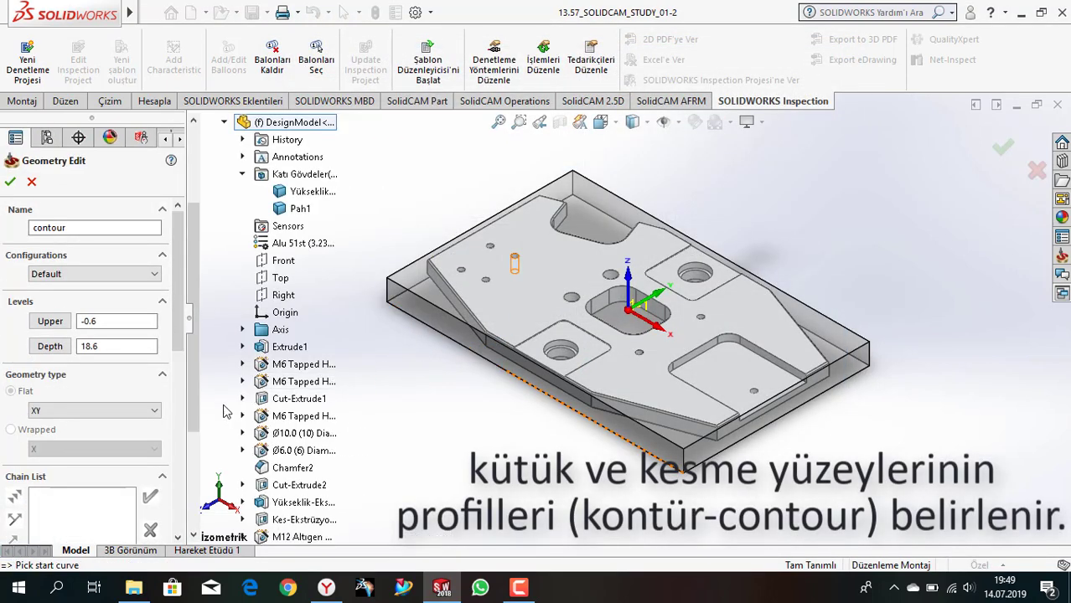
left_click(429, 335)
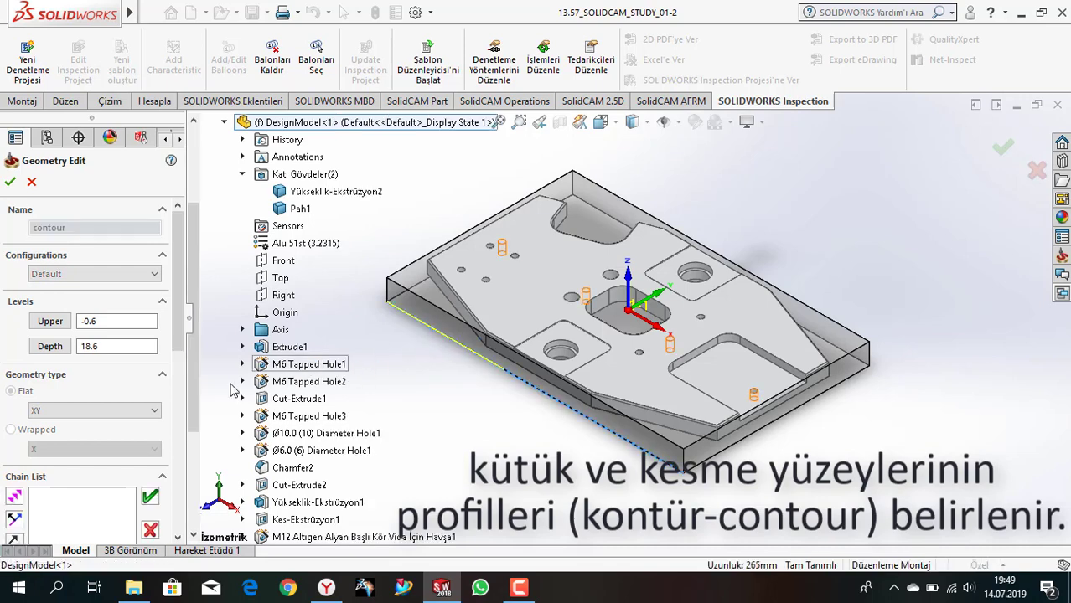
right_click(82, 494)
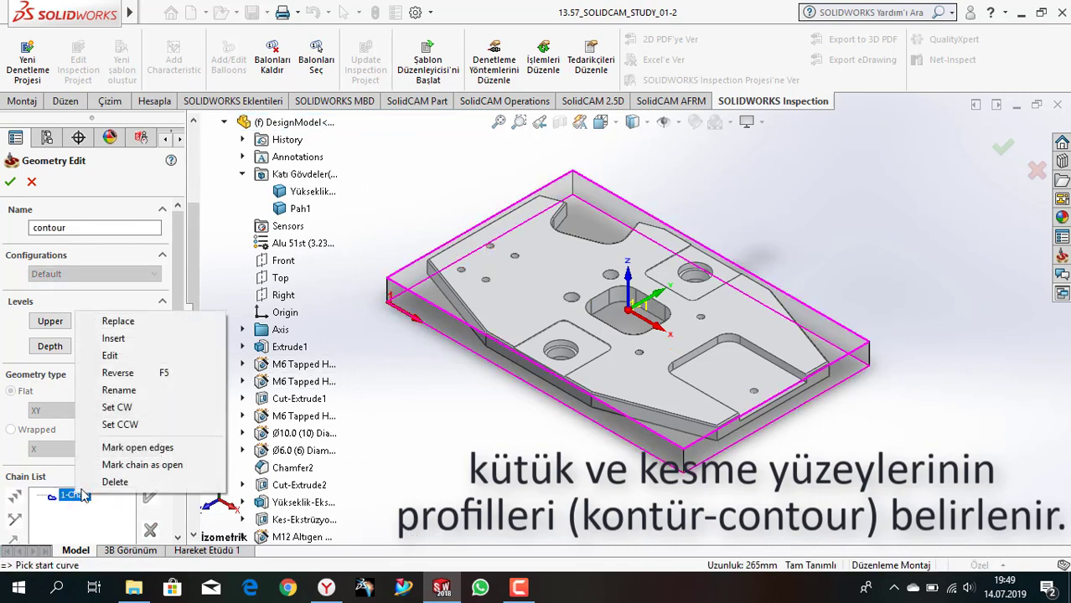
left_click(120, 466)
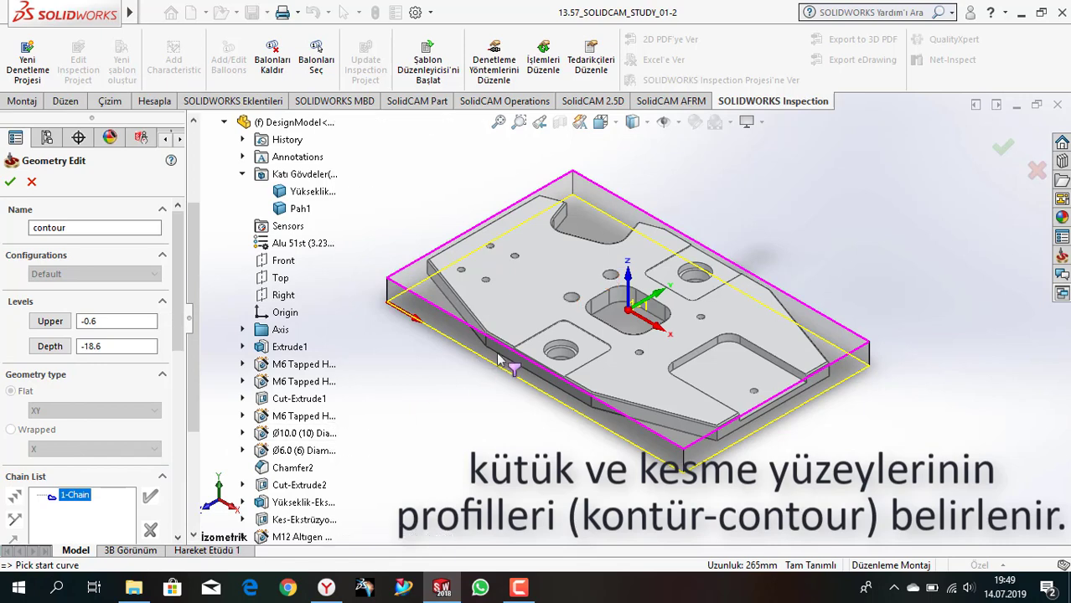
right_click(289, 194)
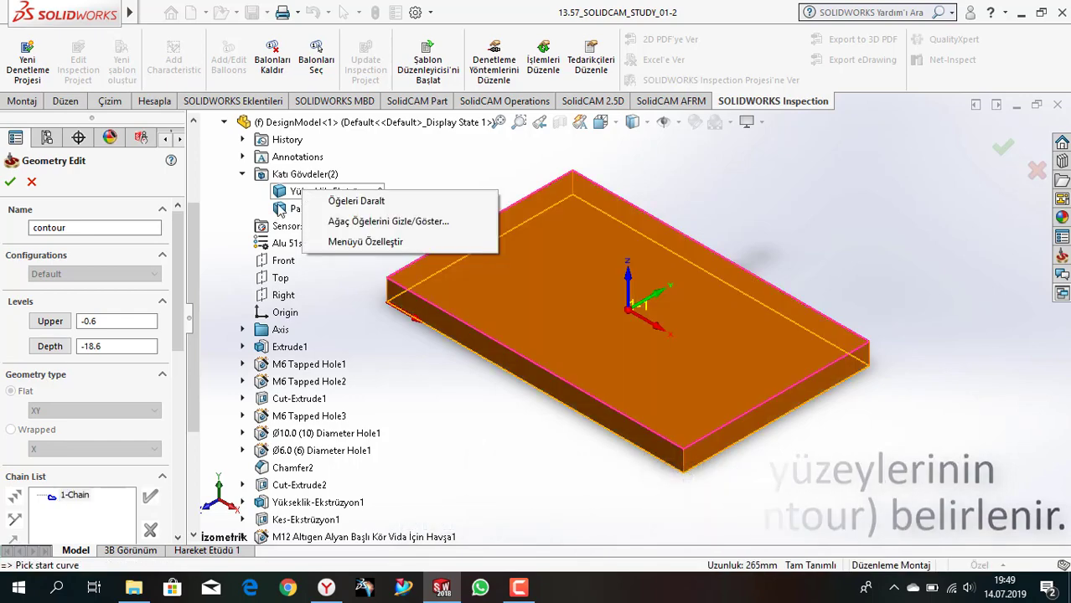
left_click(282, 214)
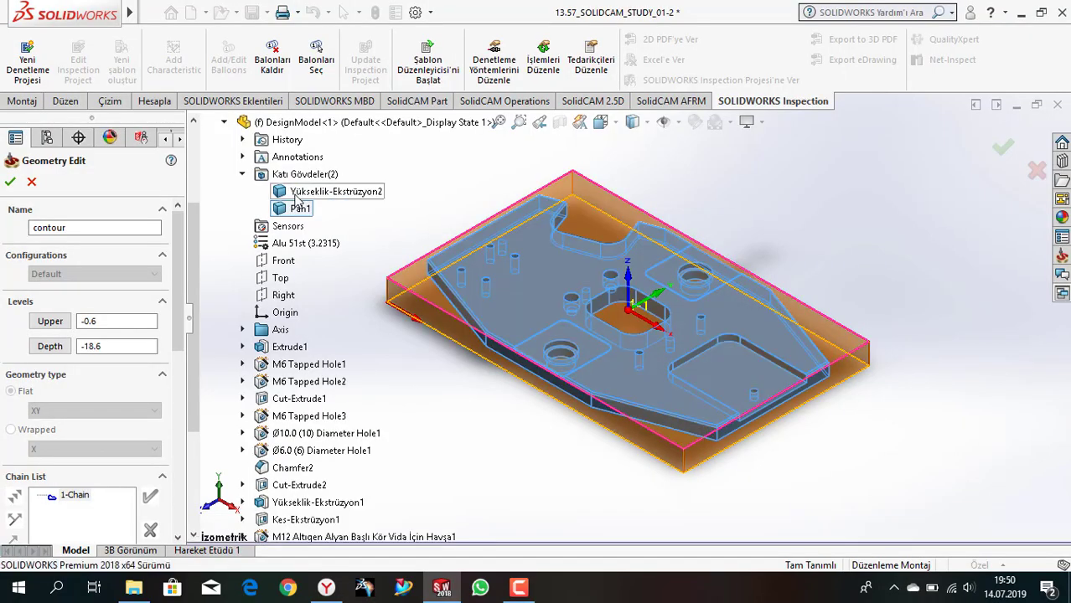
- Hide the Yükseklik-Ekstrüzyon2 stock block and zoom in on the slot edge
right_click(295, 196)
left_click(303, 167)
left_click(298, 193)
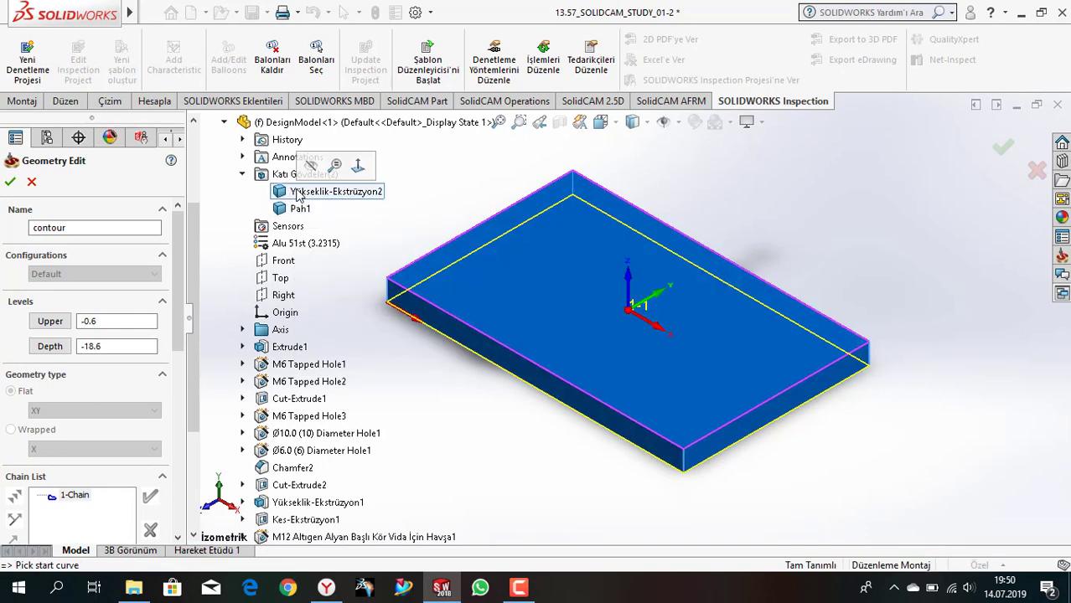
left_click(312, 167)
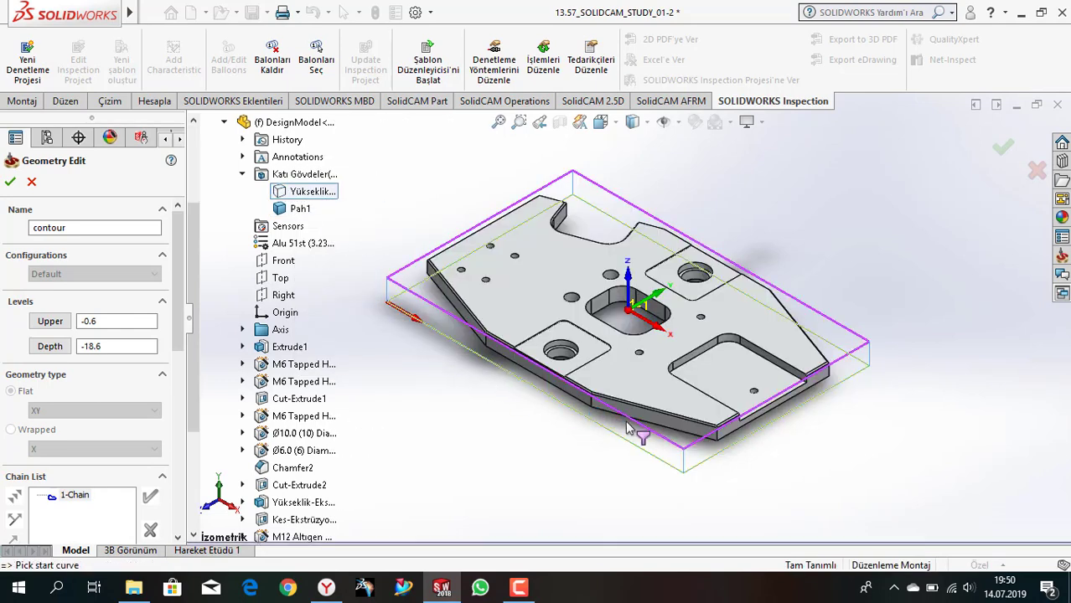
mouse_move(628, 427)
middle_mouse_down()
mouse_move(740, 423)
mouse_move(688, 263)
mouse_move(503, 256)
mouse_move(490, 353)
middle_mouse_up()
scroll(610, 316, "down", 4)
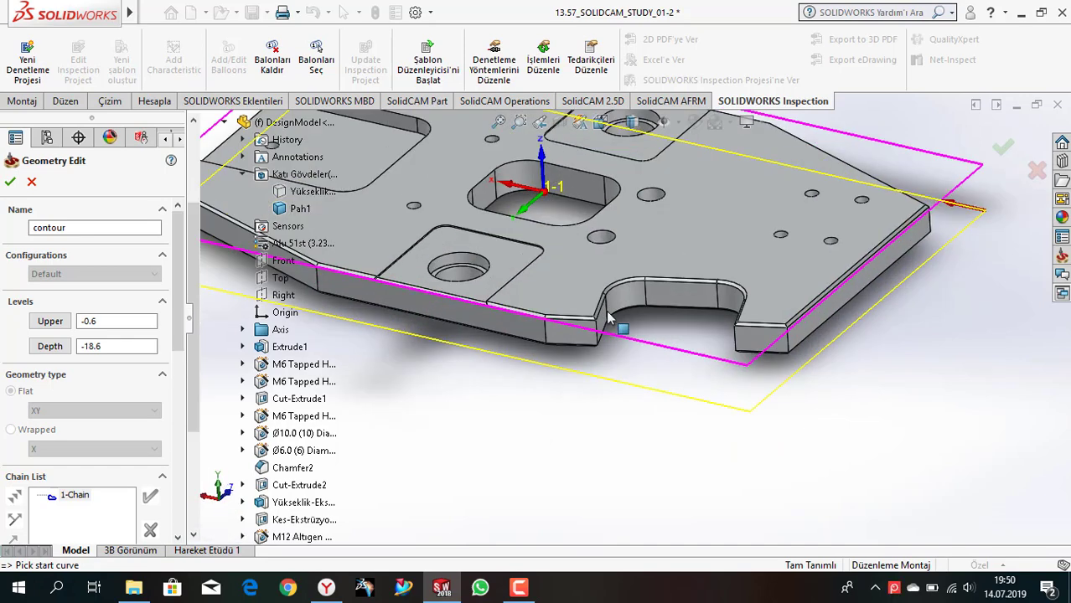
scroll(609, 317, "down", 3)
scroll(670, 310, "down", 3)
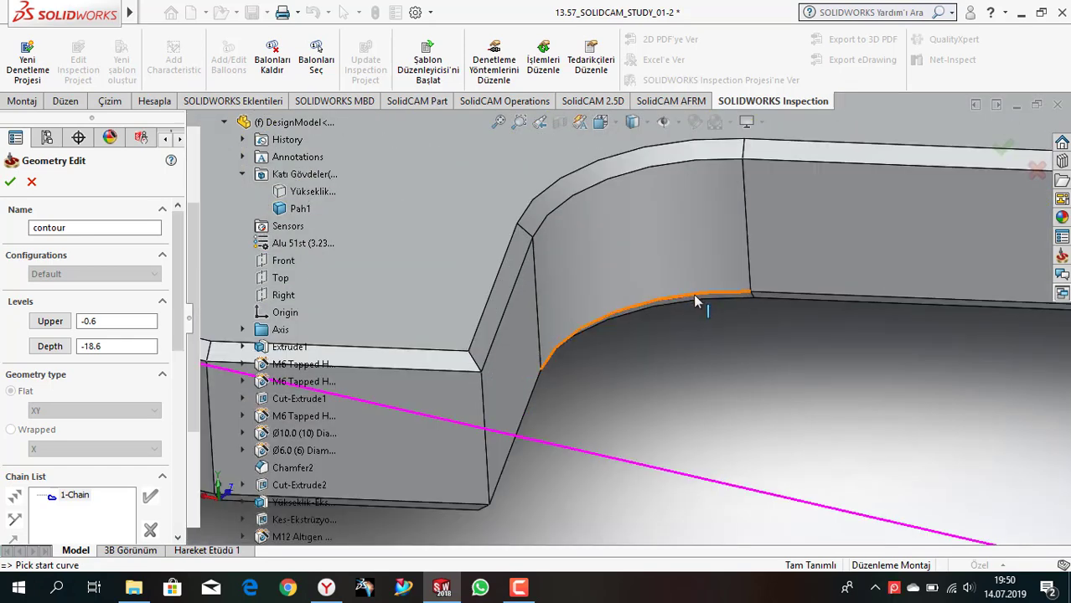
- Add the part's outer edge loop as 2-Chain and confirm the contour geometry
left_click(696, 300)
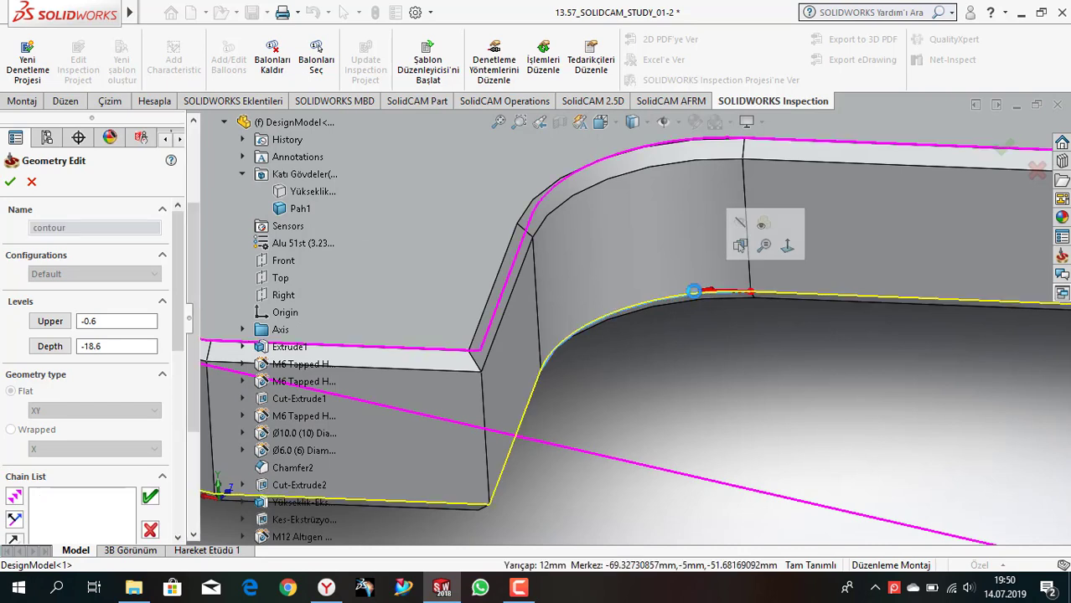
left_click(693, 291)
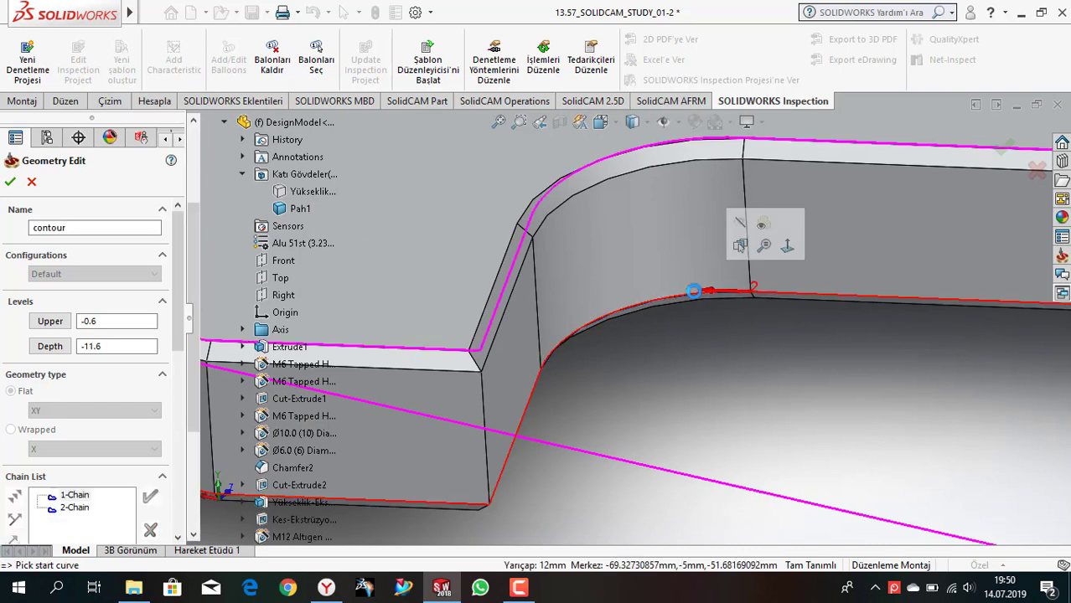
left_click(75, 508)
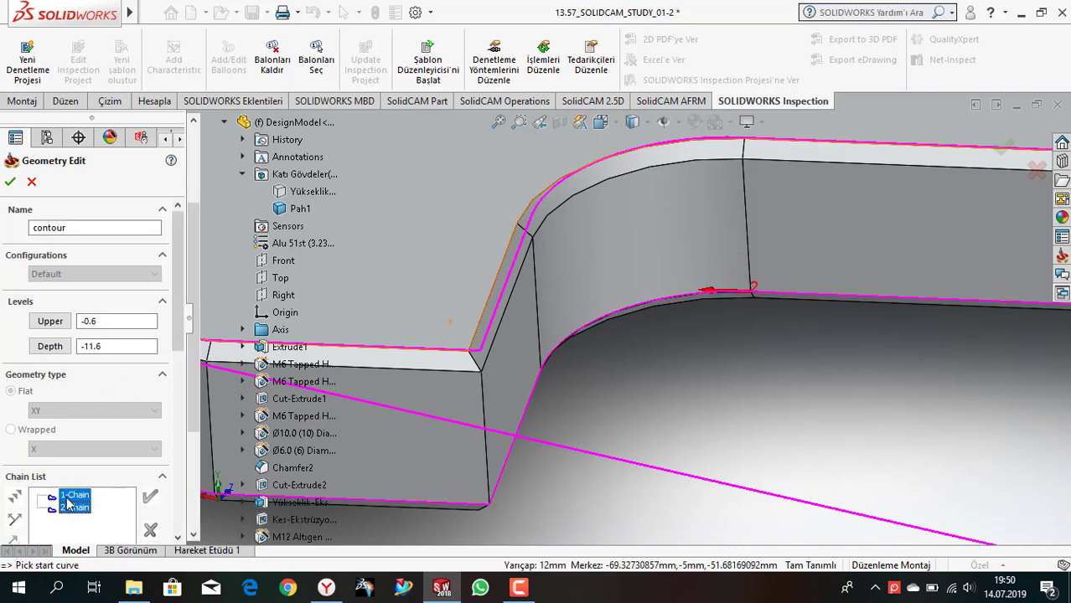
right_click(71, 502)
left_click(118, 416)
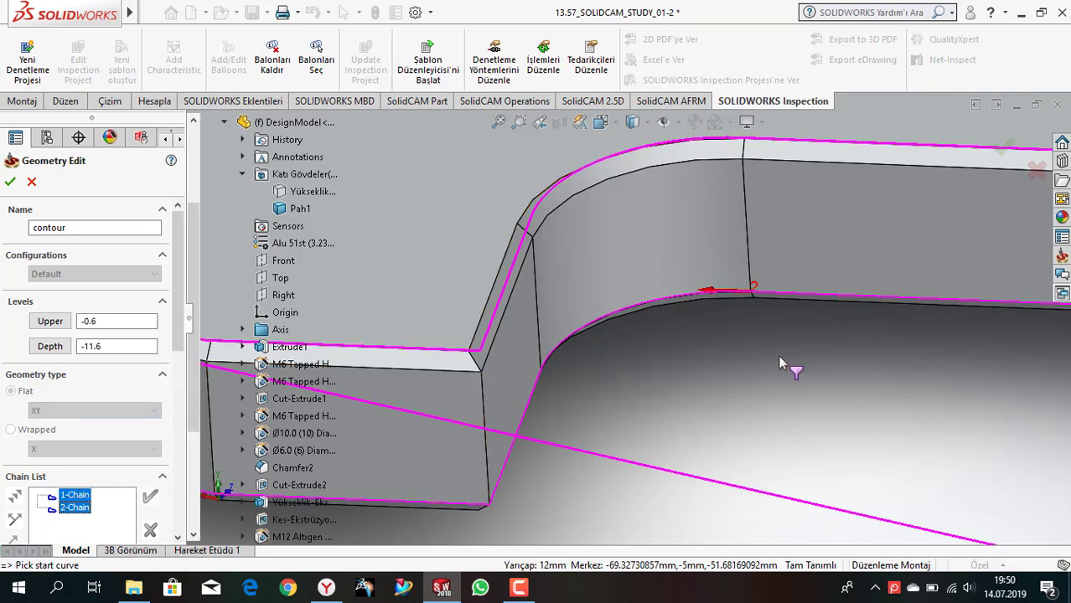
key("f")
middle_click_drag(641, 327, 421, 258)
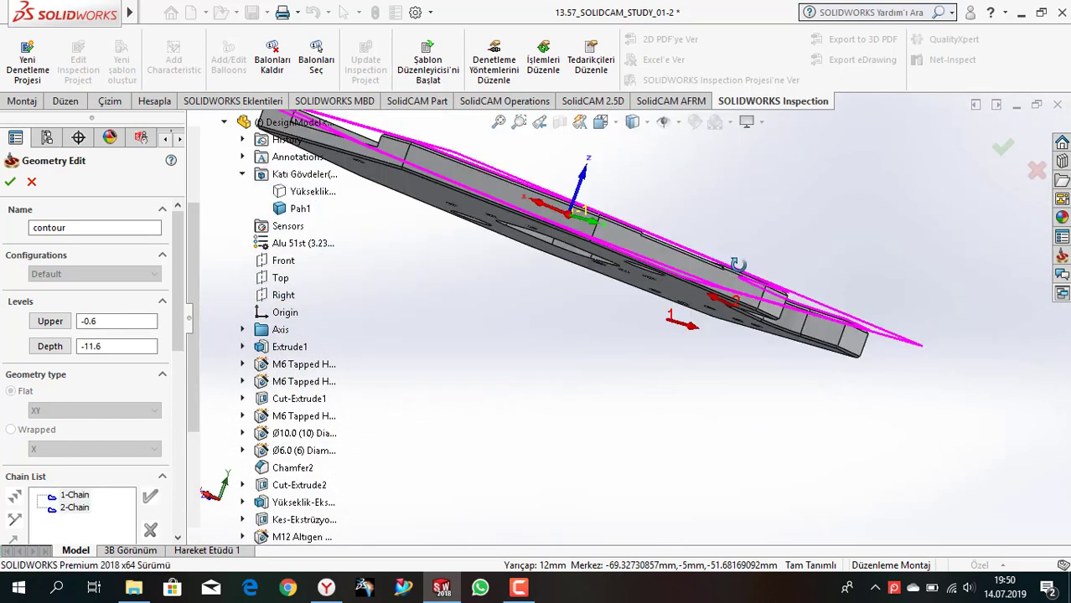
left_click(9, 183)
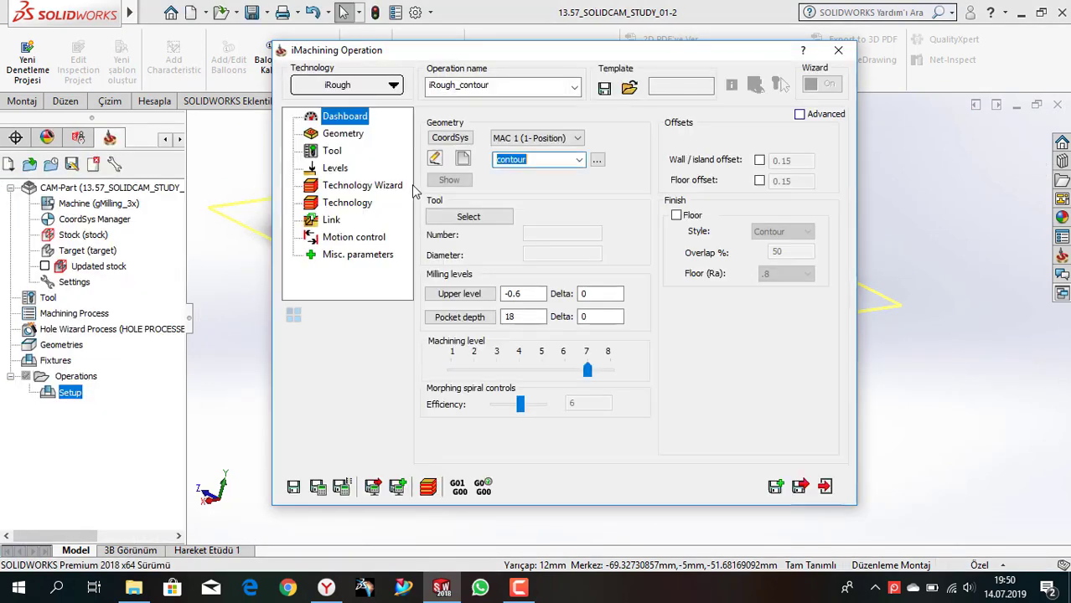
- Add a new End Mill to the iRough operation's tool list
left_click(341, 137)
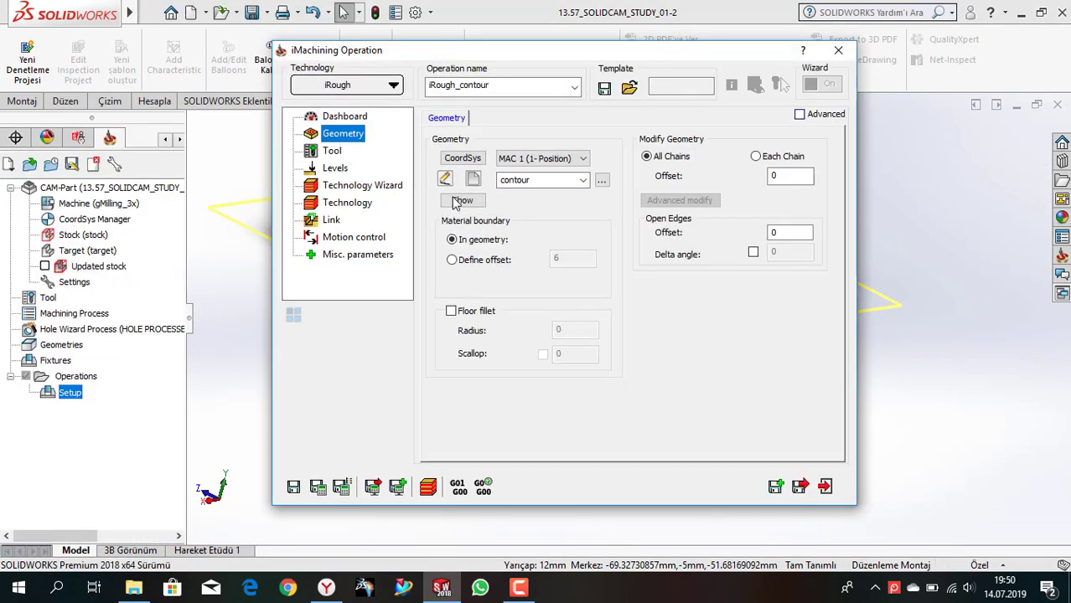
left_click(331, 151)
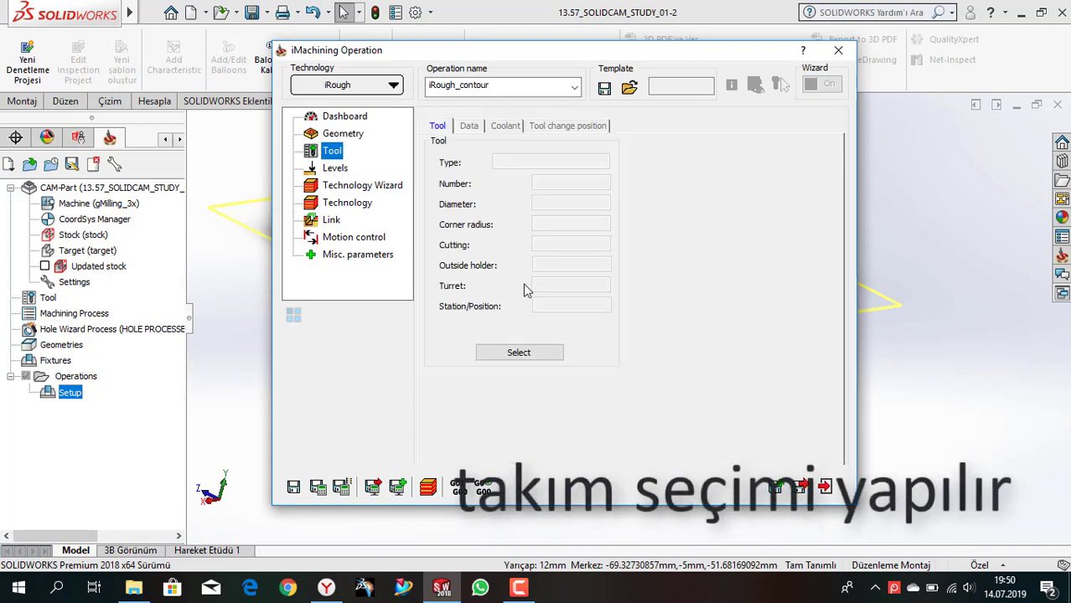
left_click(527, 352)
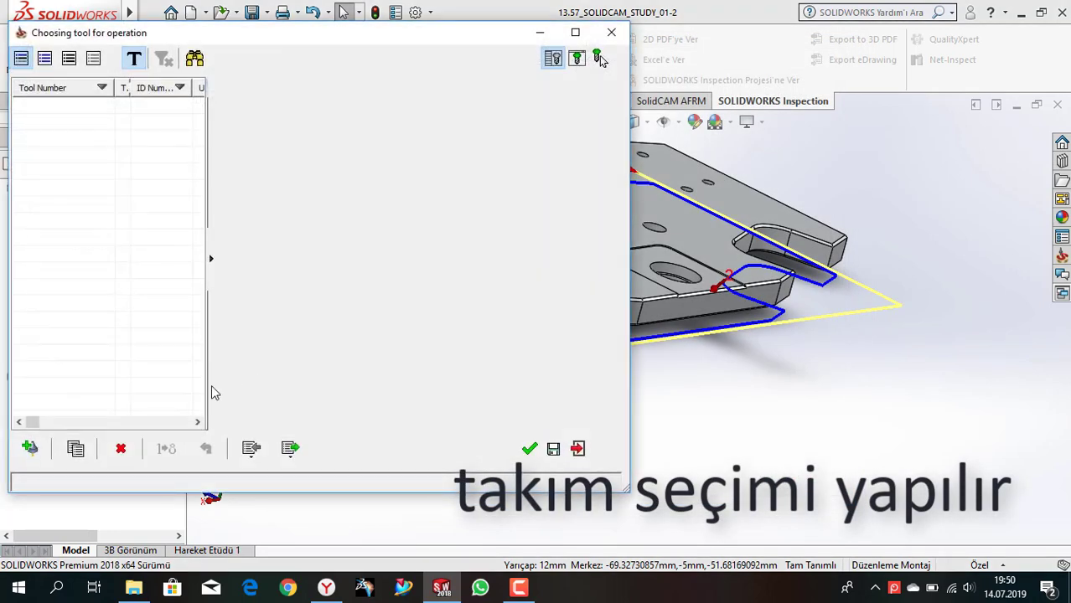
left_click(31, 448)
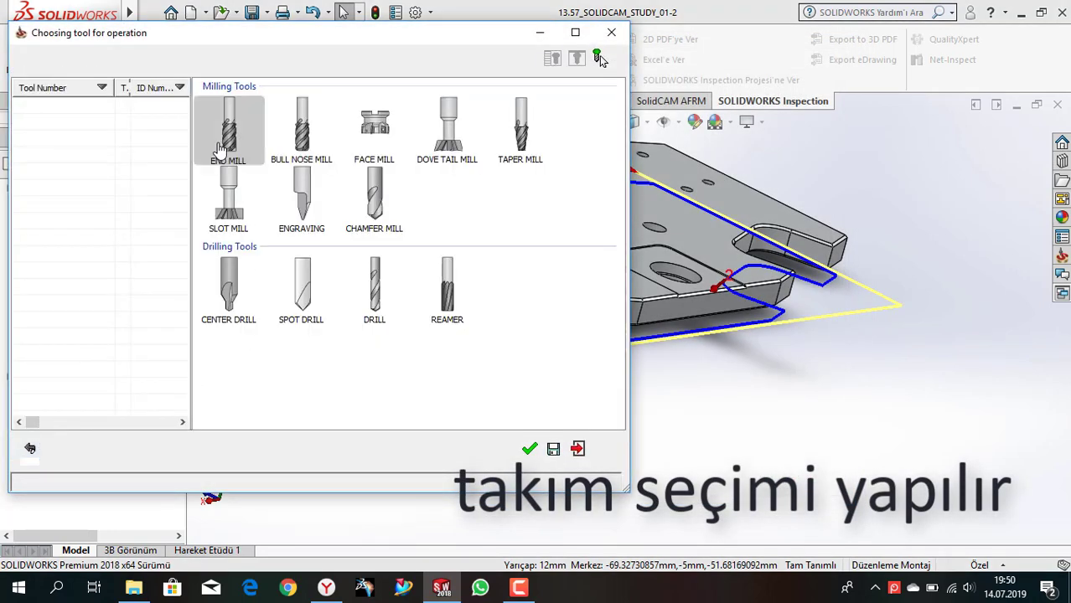
left_click(219, 149)
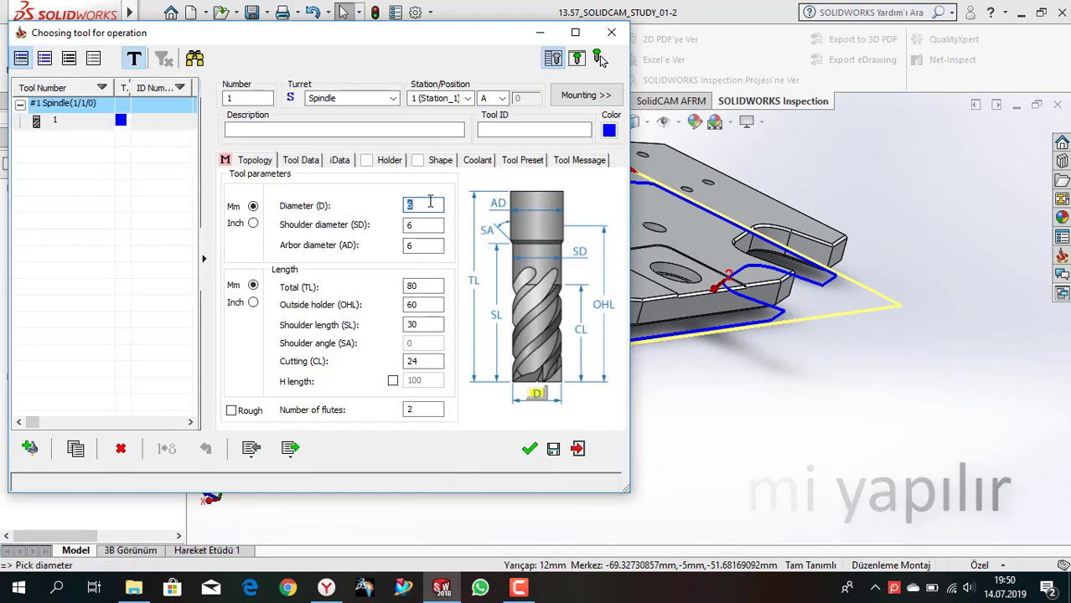
- Give the end mill diameter 16, total length 50, outside holder 40 and cutting length 20
type("16")
key("Tab")
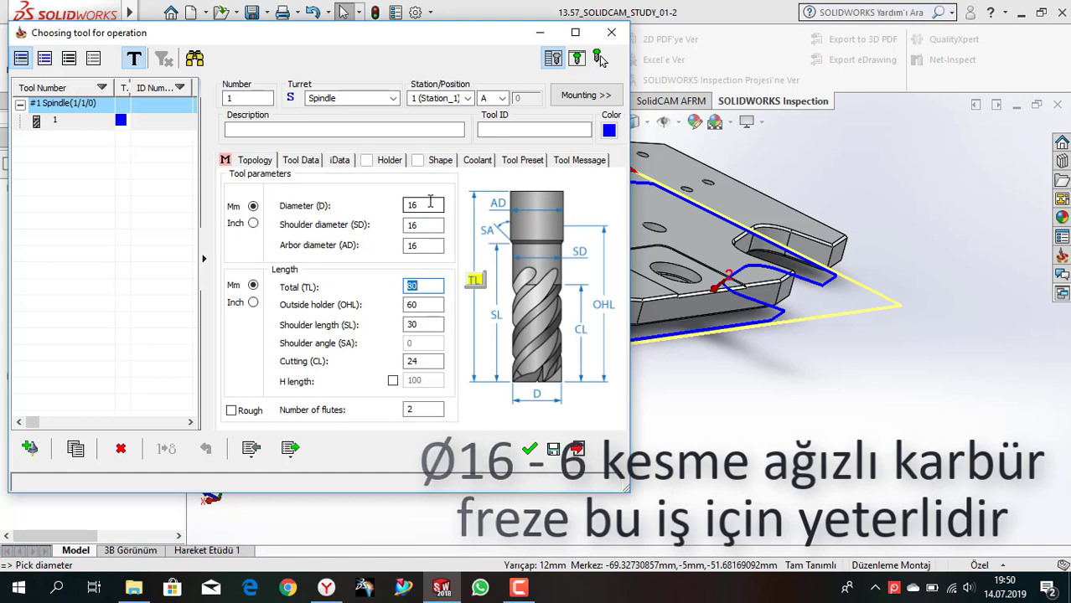
type("50")
key("Tab")
type("4")
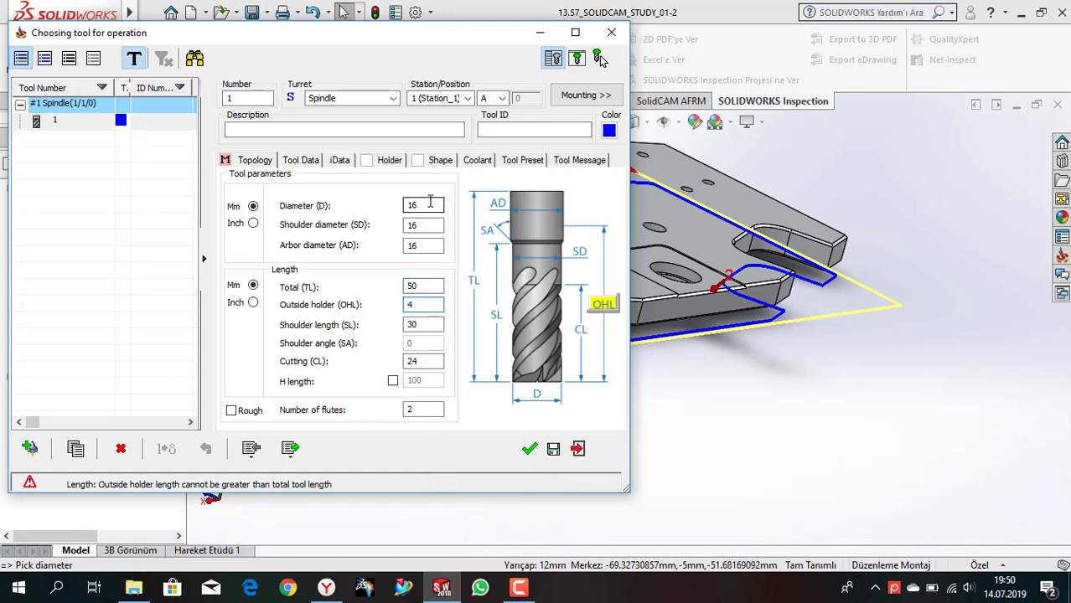
type("0")
key("Tab")
type("2")
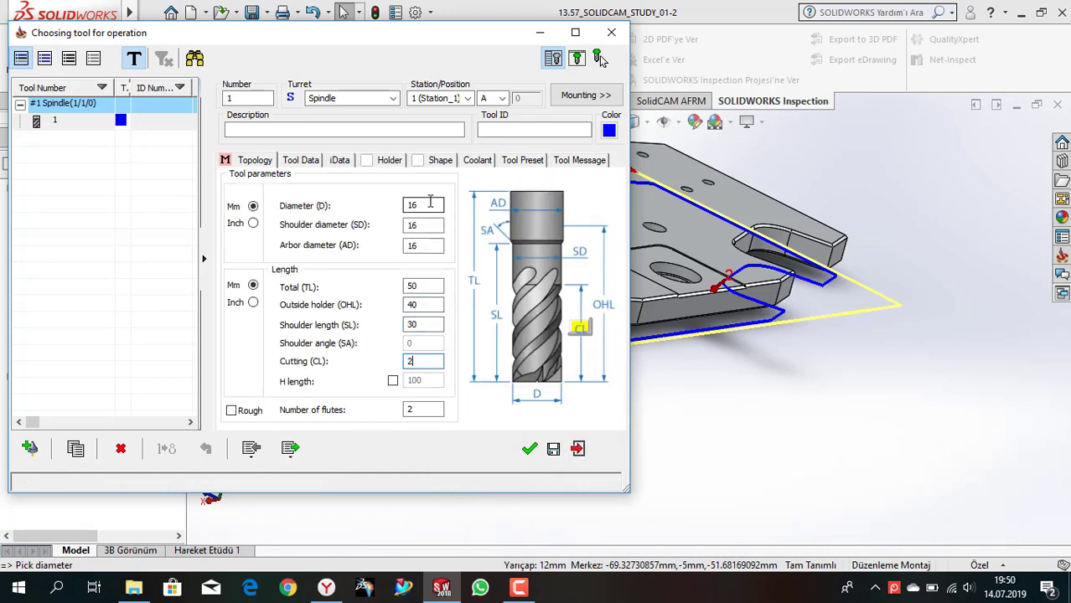
type("0")
key("Tab")
type("6")
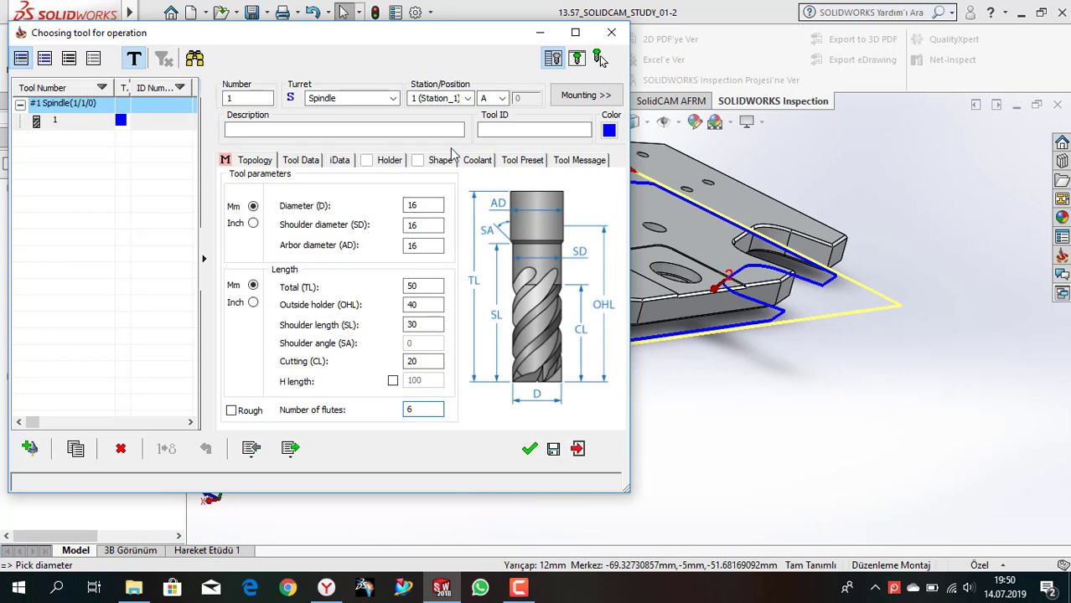
left_click(390, 163)
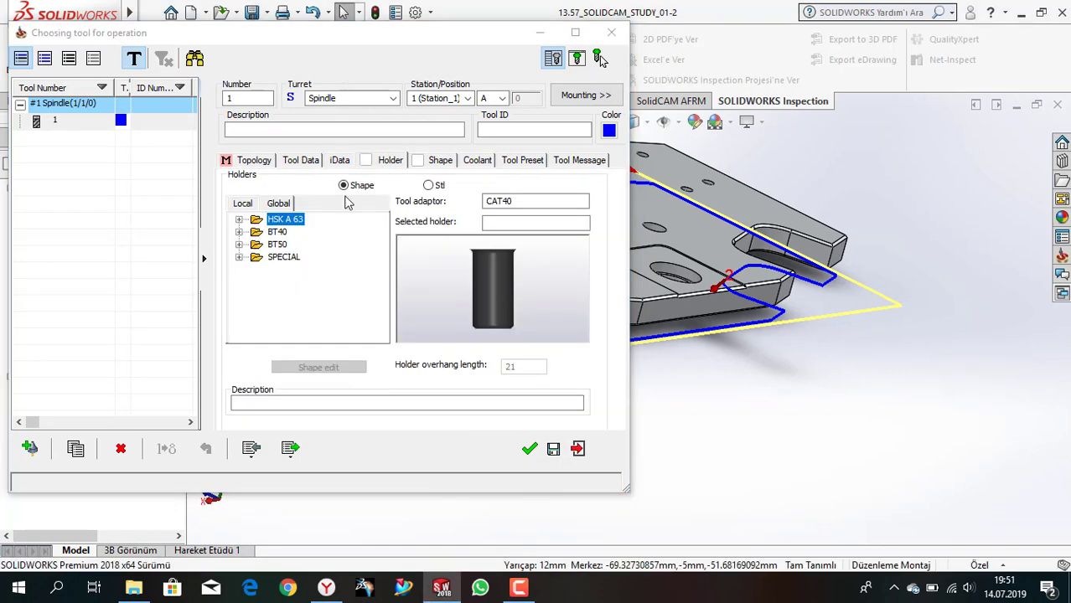
- Fit the BT40 EM 16x65 holder to the end mill and accept the tool
double_click(256, 234)
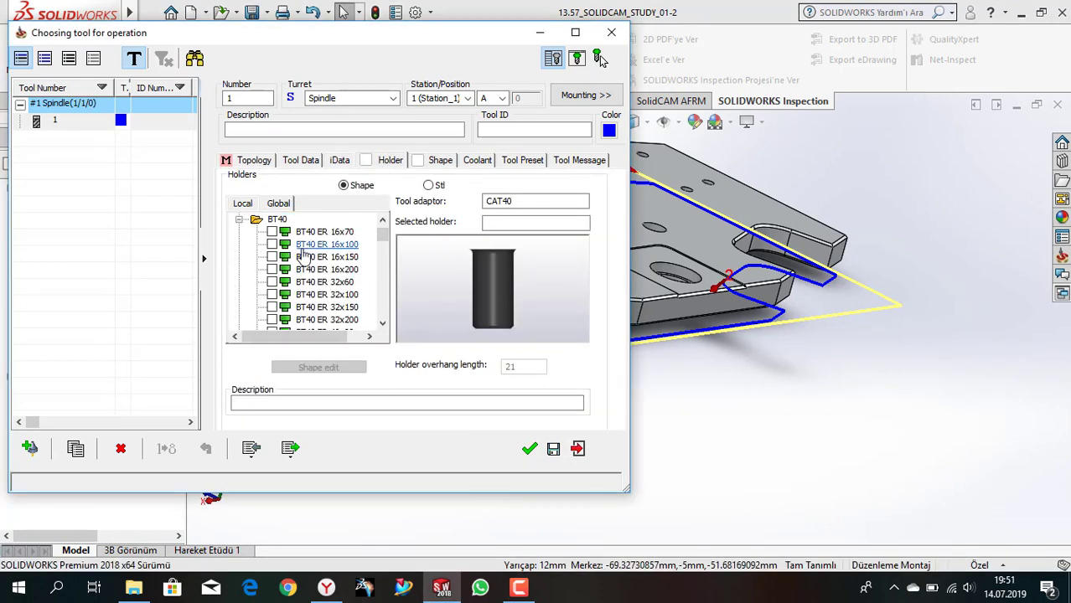
left_click(272, 245)
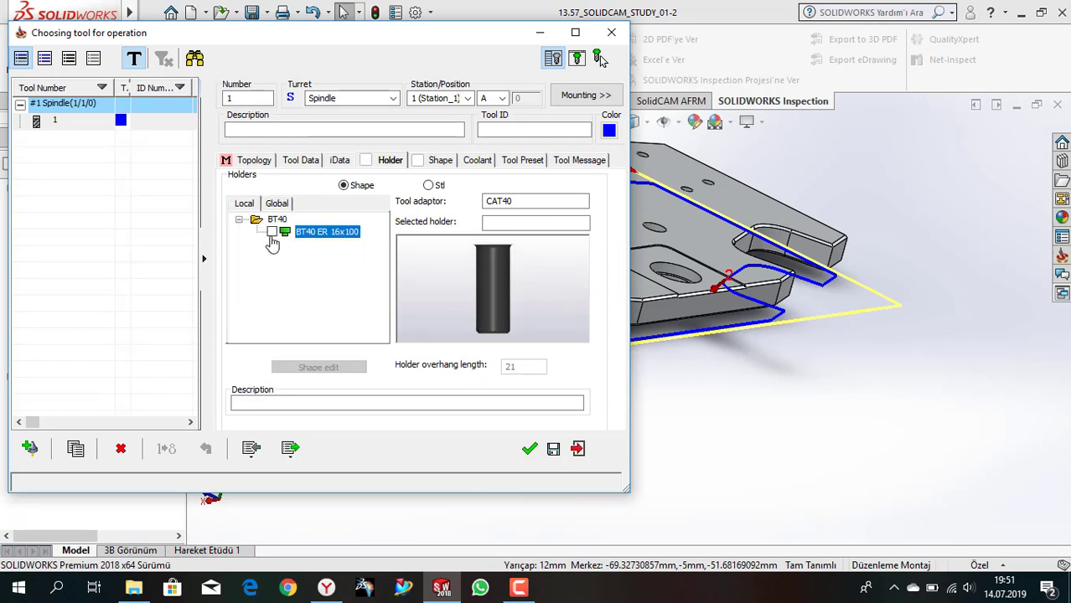
left_click(278, 203)
double_click(277, 231)
double_click(276, 244)
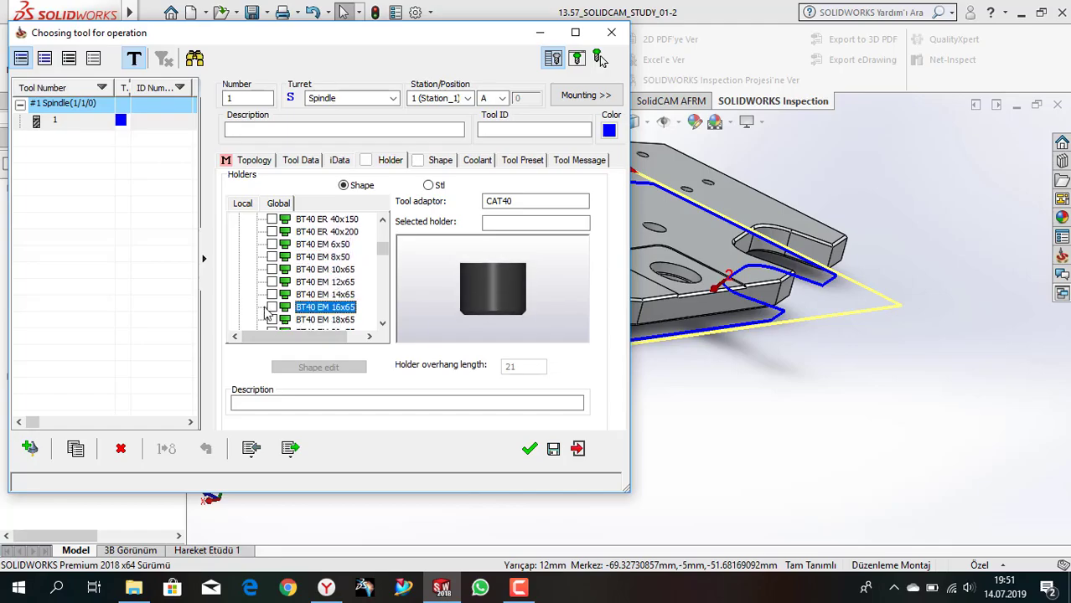
left_click(273, 308)
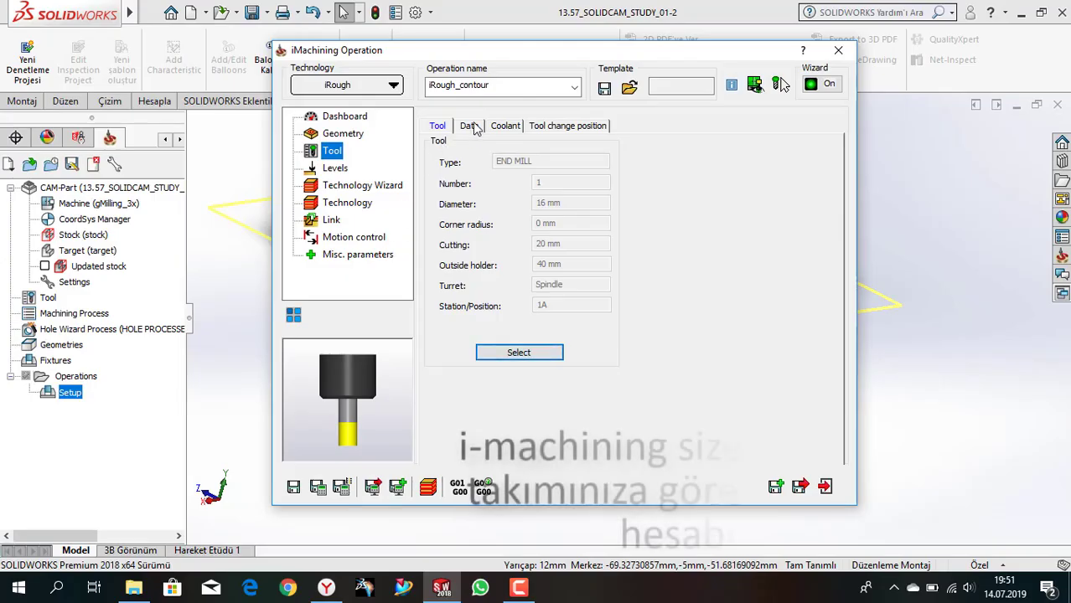
left_click(470, 126)
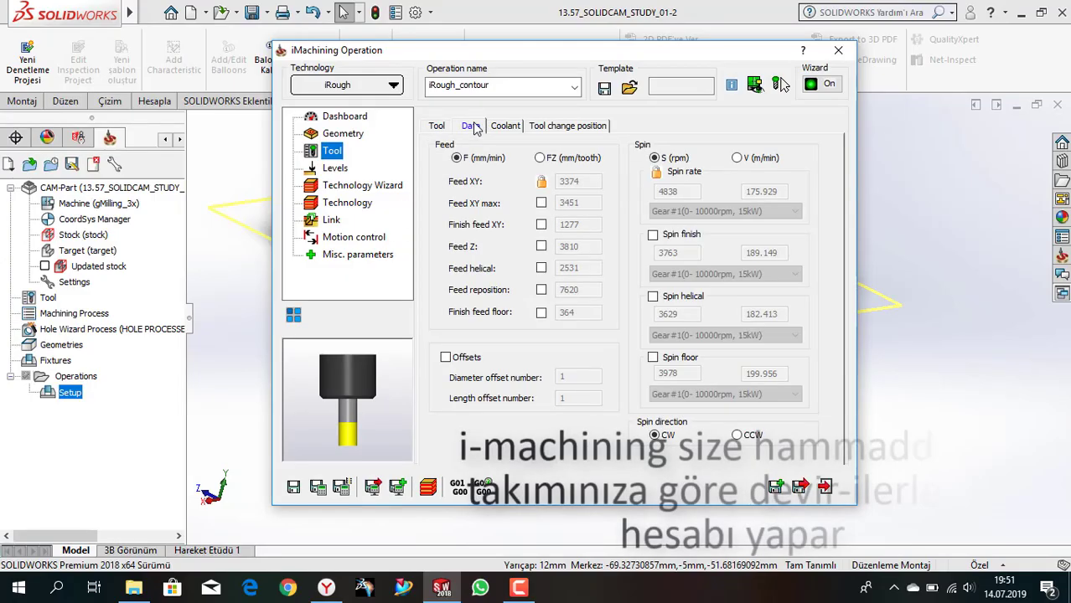
- Check the iRough milling levels and confirm the chosen tool cap_16_kaba_freze
left_click(334, 170)
left_click(332, 154)
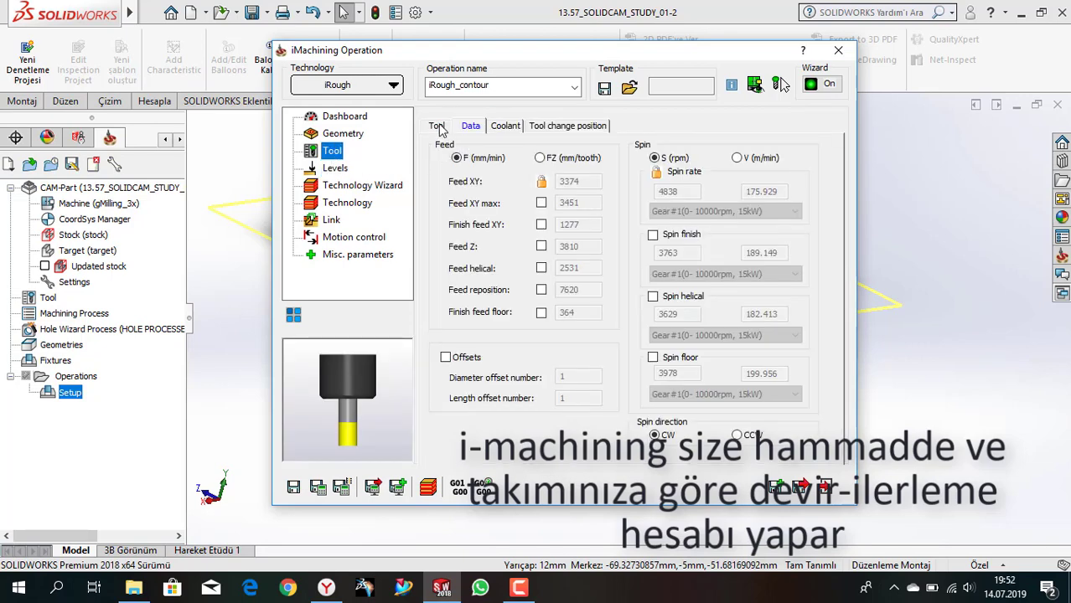
left_click(438, 126)
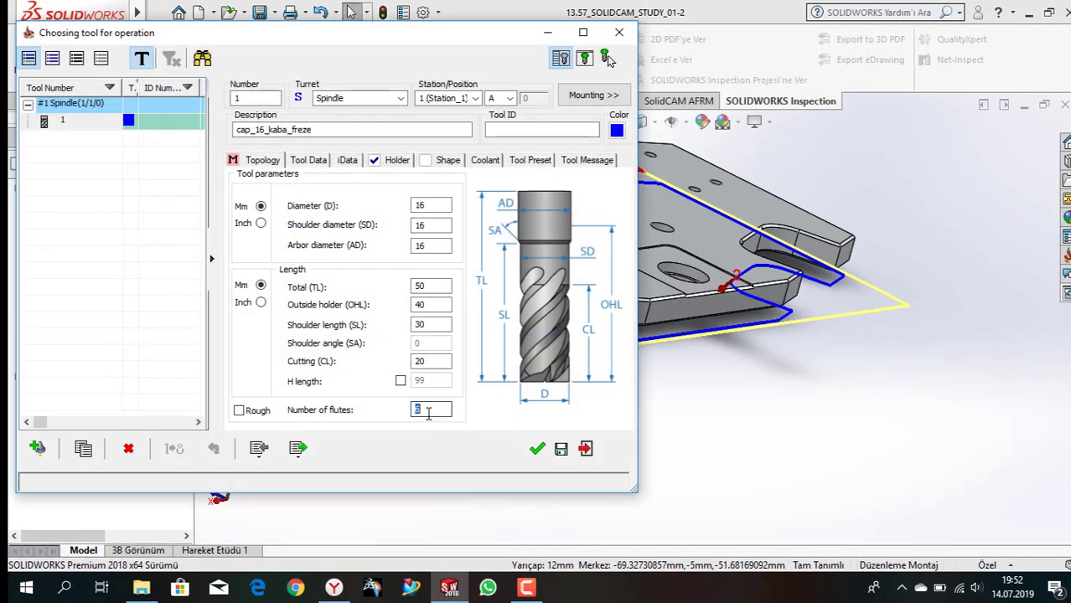
left_click(536, 449)
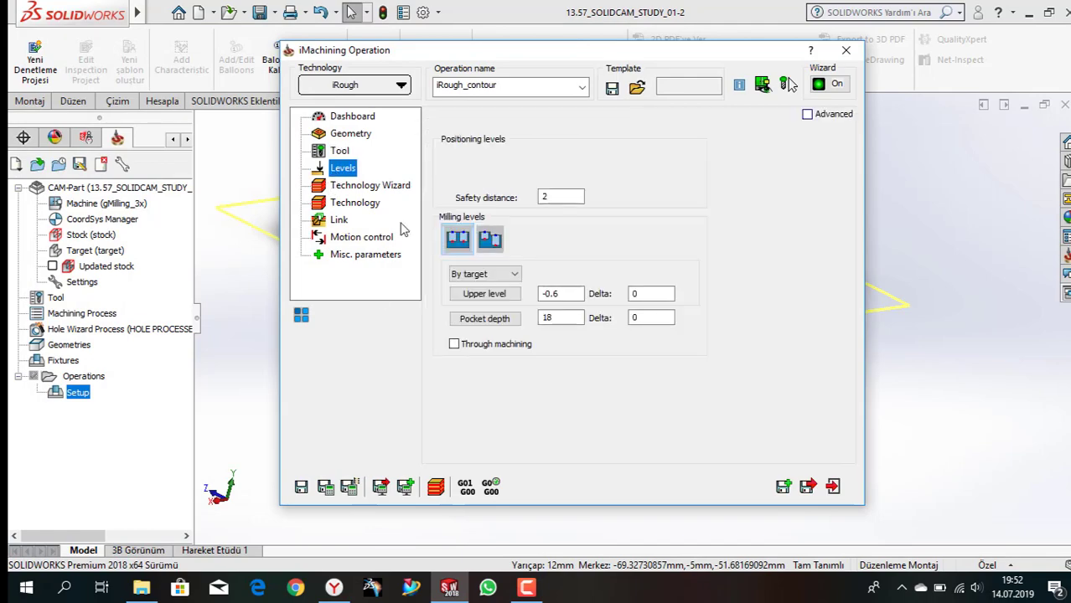
- Pick the upper level and a pocket depth of 12 on the model for iRough
left_click(482, 294)
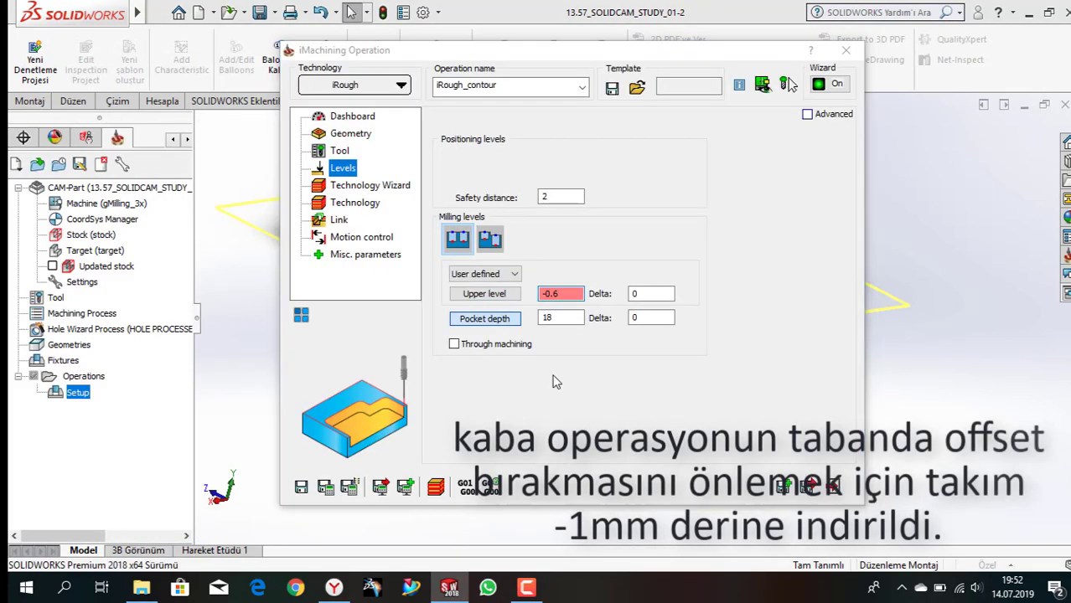
left_click(489, 313)
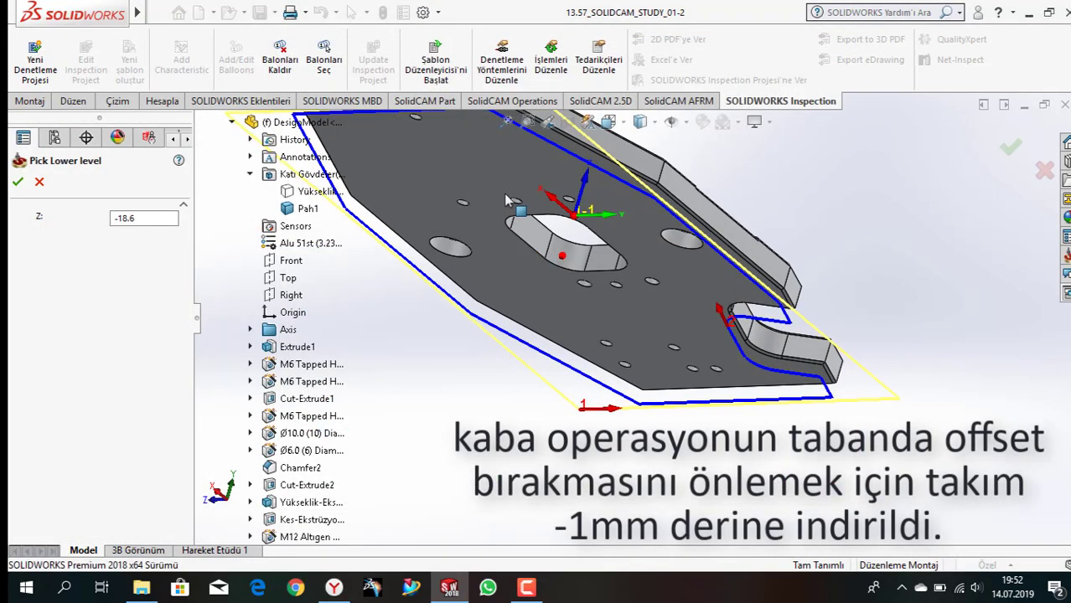
left_click(16, 182)
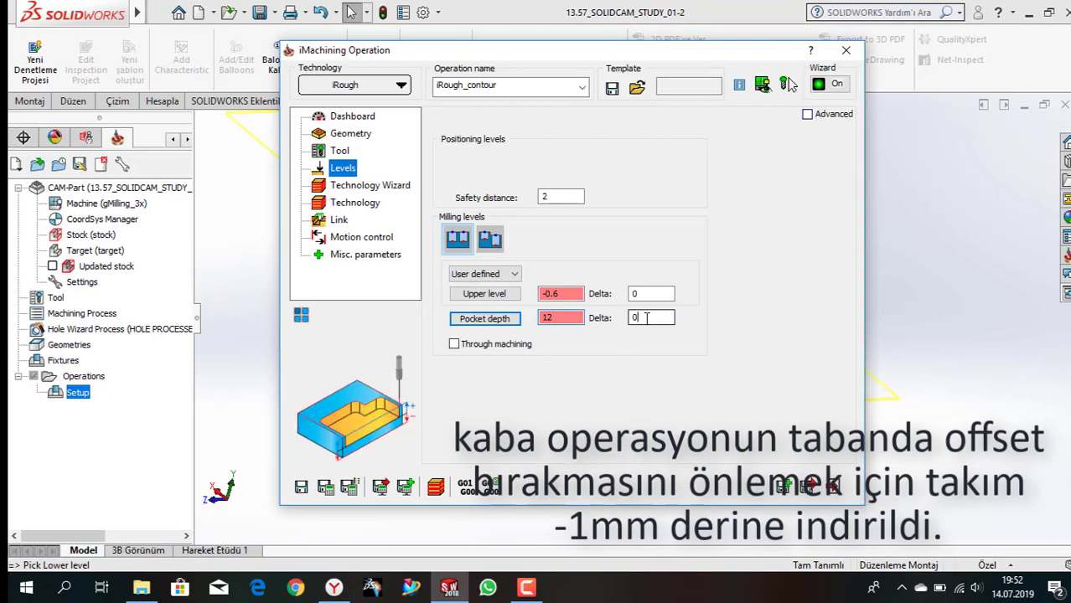
- Review the Technology Wizard, Technology and Link pages, then save, calculate and simulate Rough_contour
left_click(369, 185)
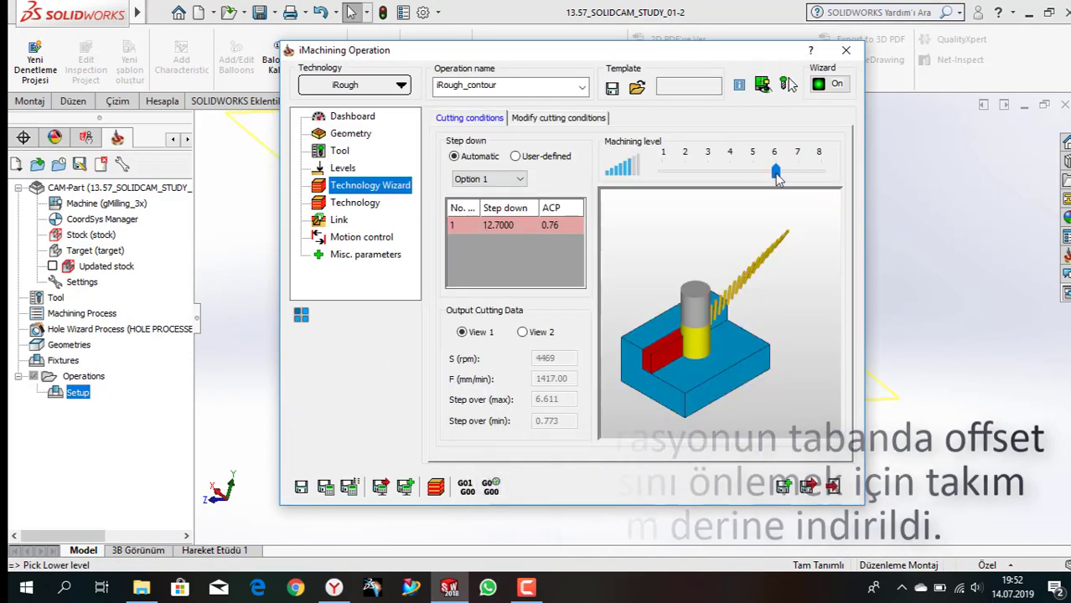
left_click(541, 121)
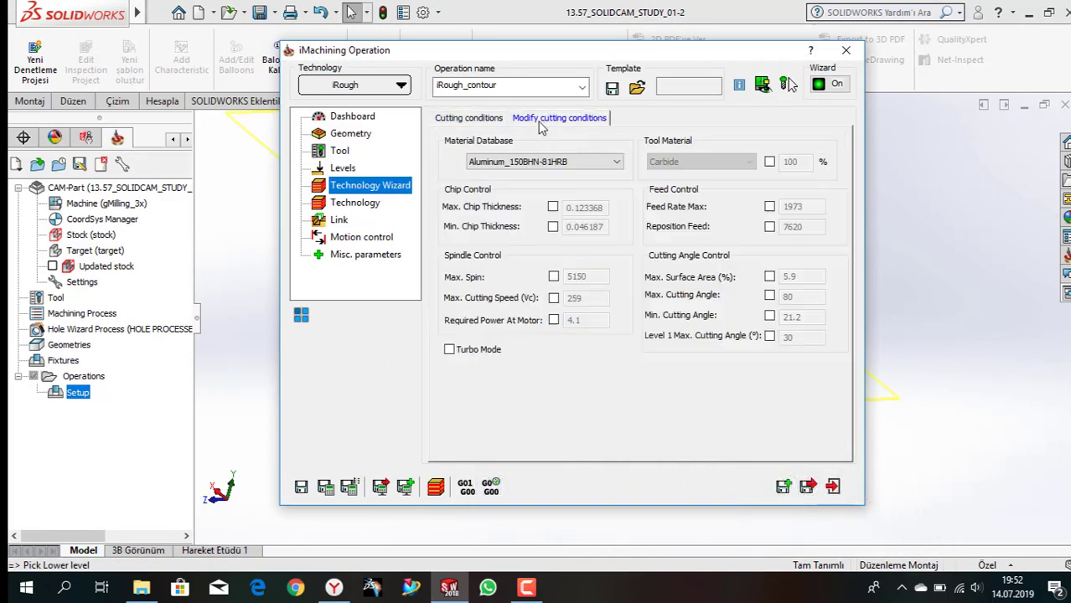
left_click(490, 120)
left_click(355, 203)
left_click(511, 118)
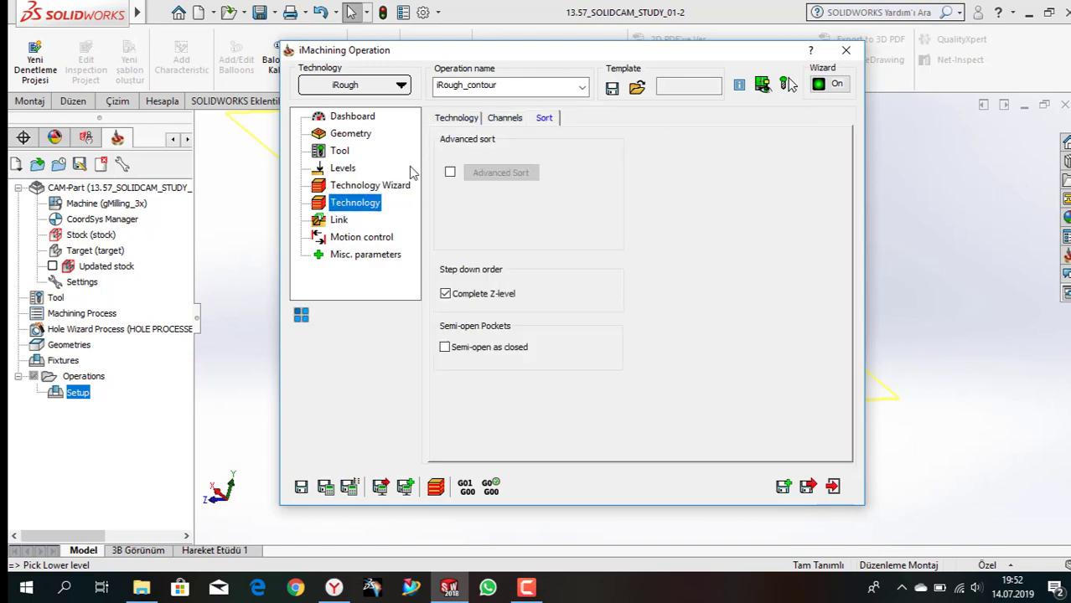
left_click(342, 220)
left_click(431, 490)
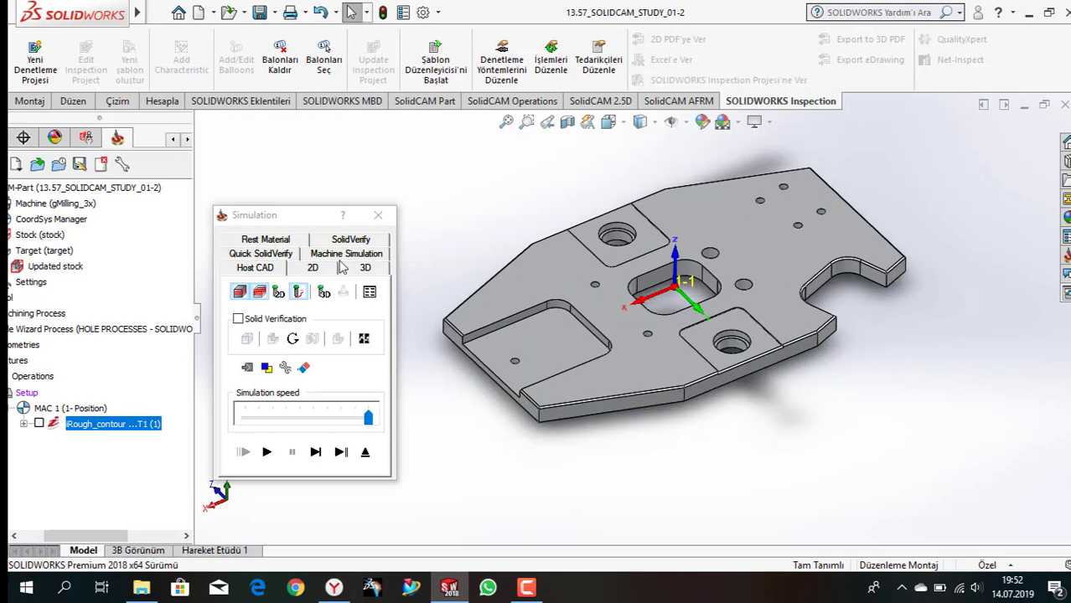
- Run the roughing toolpath in SolidVerify at a faster speed, then close the simulation
left_click(351, 241)
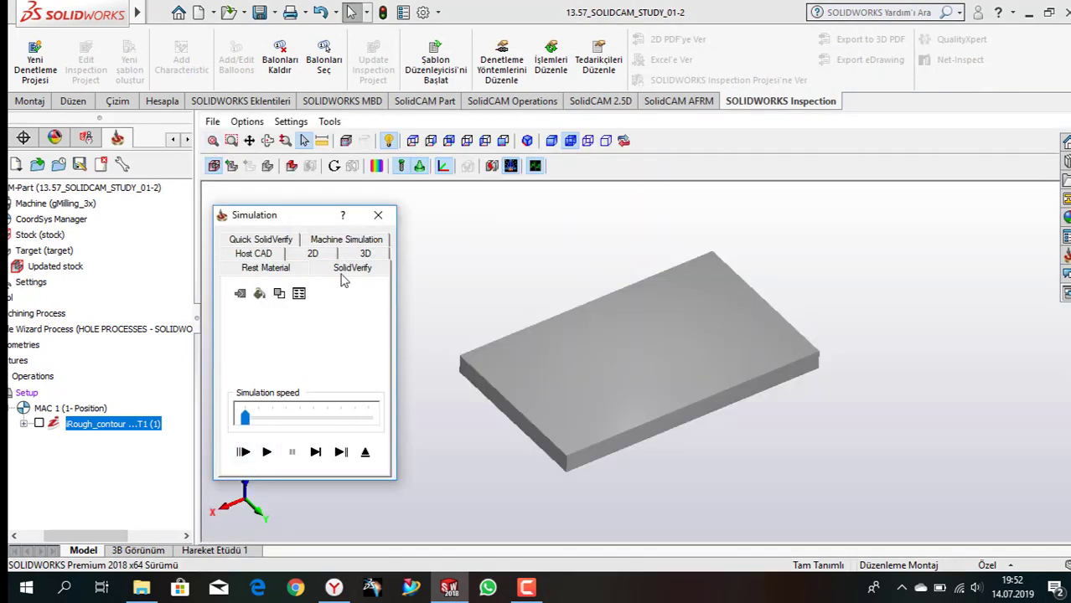
left_click_drag(286, 419, 325, 419)
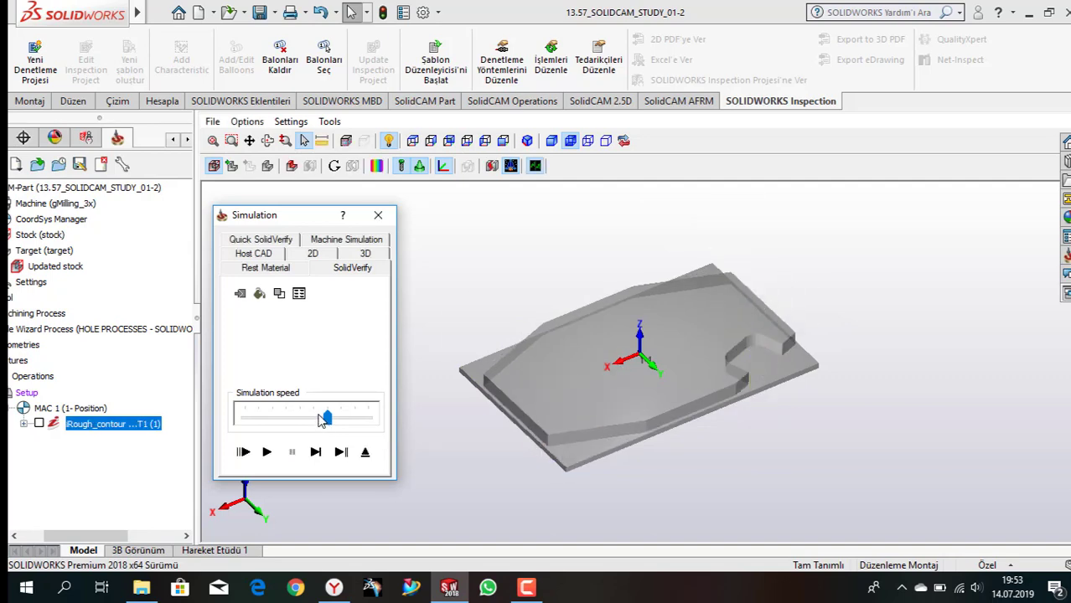
left_click(365, 453)
- Add a new Face Milling operation and start defining its geometry
left_click(808, 487)
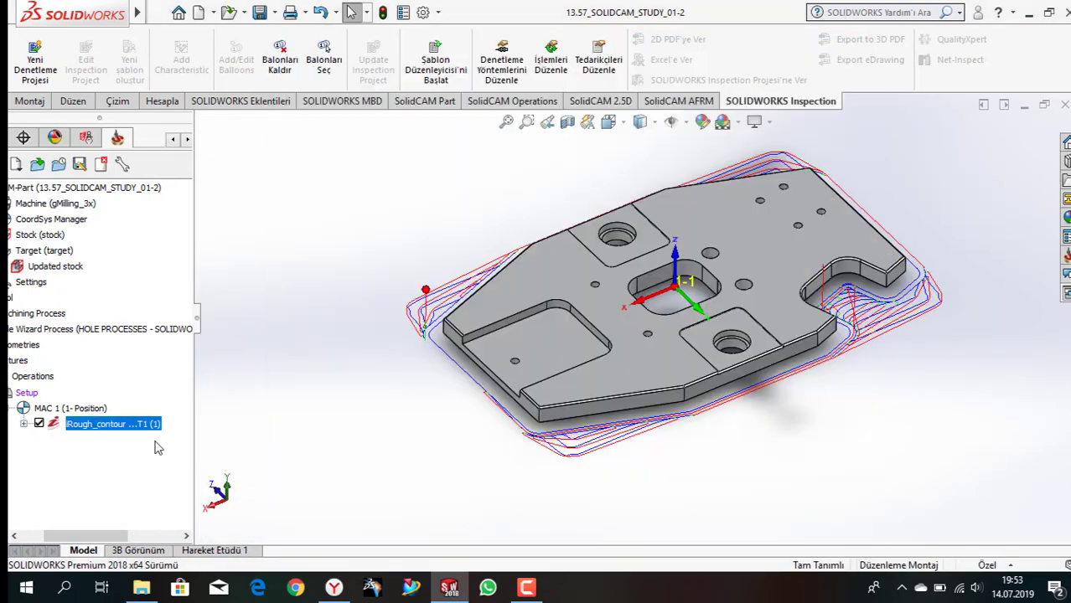
right_click(127, 428)
left_click(362, 115)
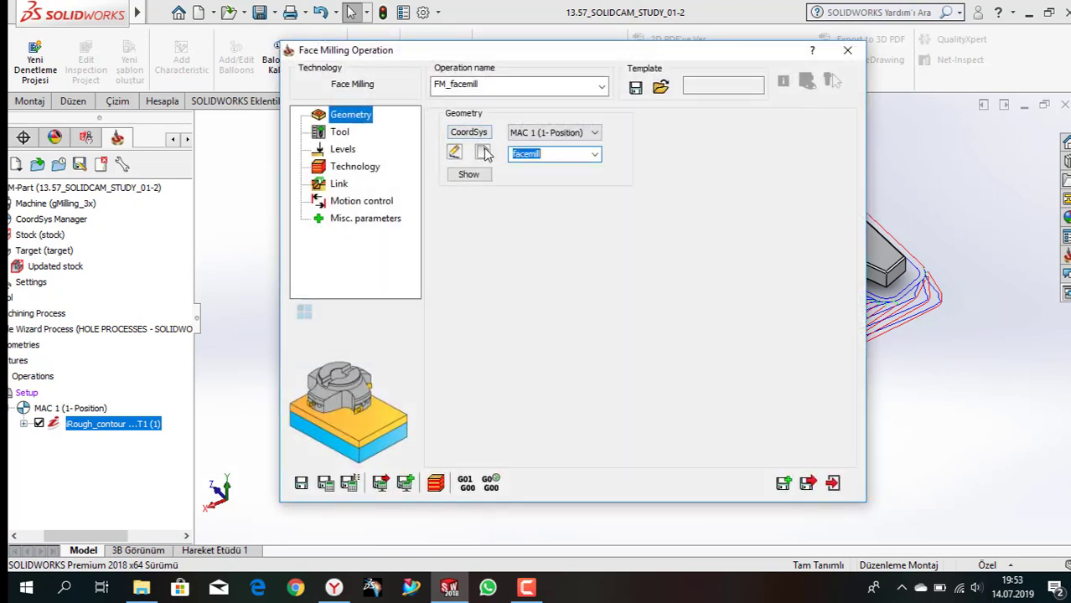
left_click(483, 154)
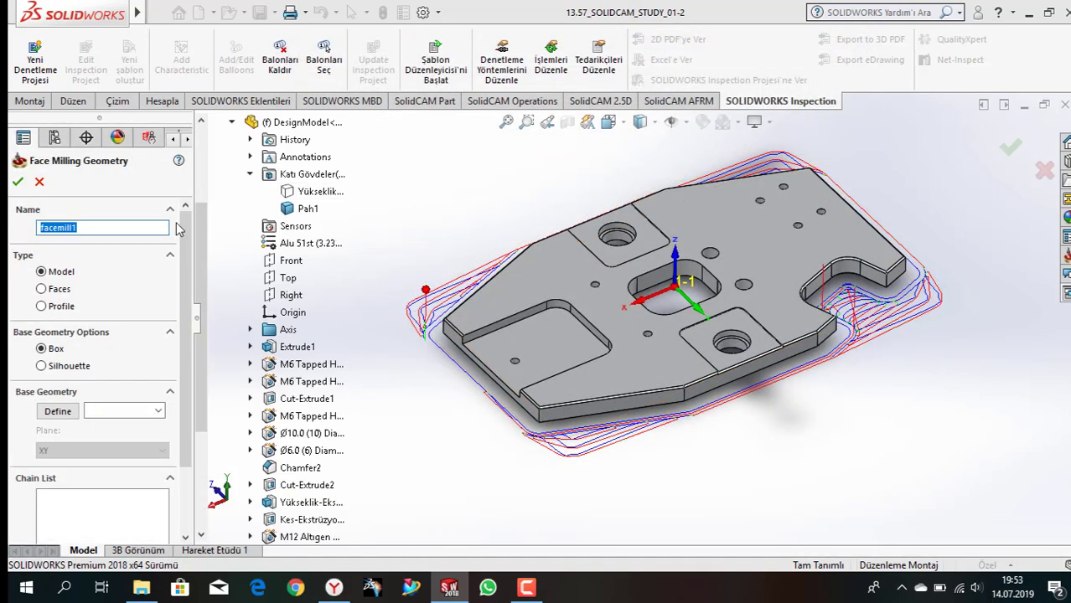
- Select the part's top faces as the facemill1 geometry and confirm it
left_click(58, 414)
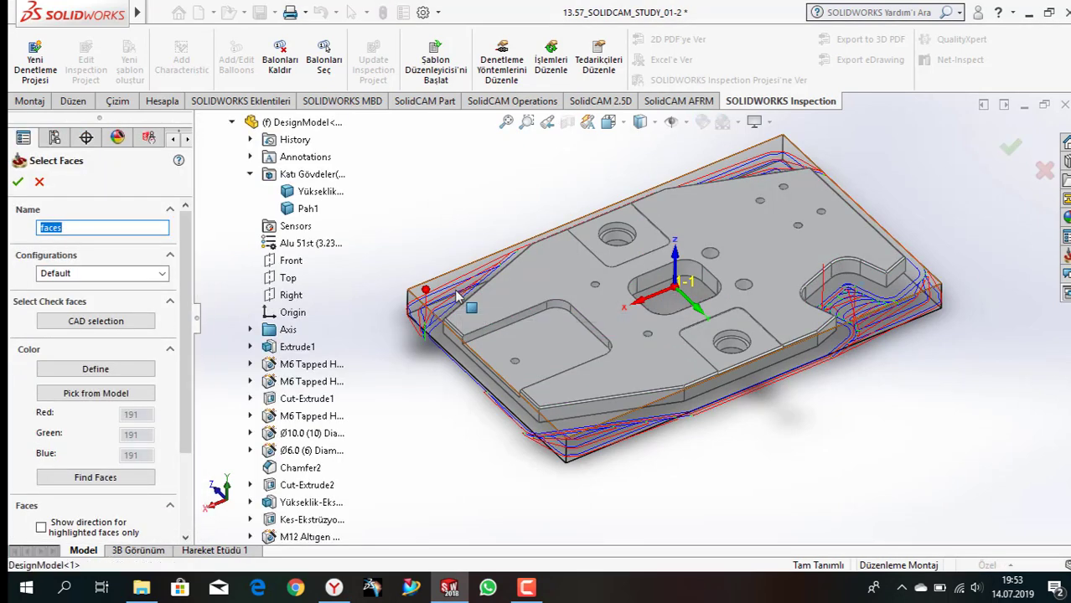
left_click(17, 181)
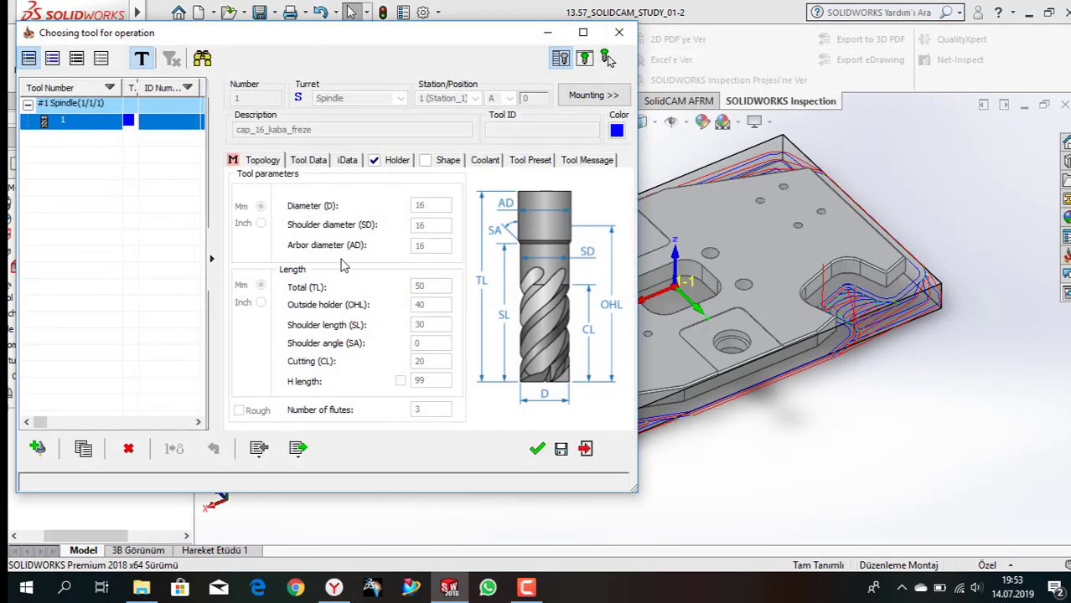
- Add a new face mill as tool 2 with a surface speed of 732
left_click(36, 448)
left_click(463, 134)
double_click(429, 195)
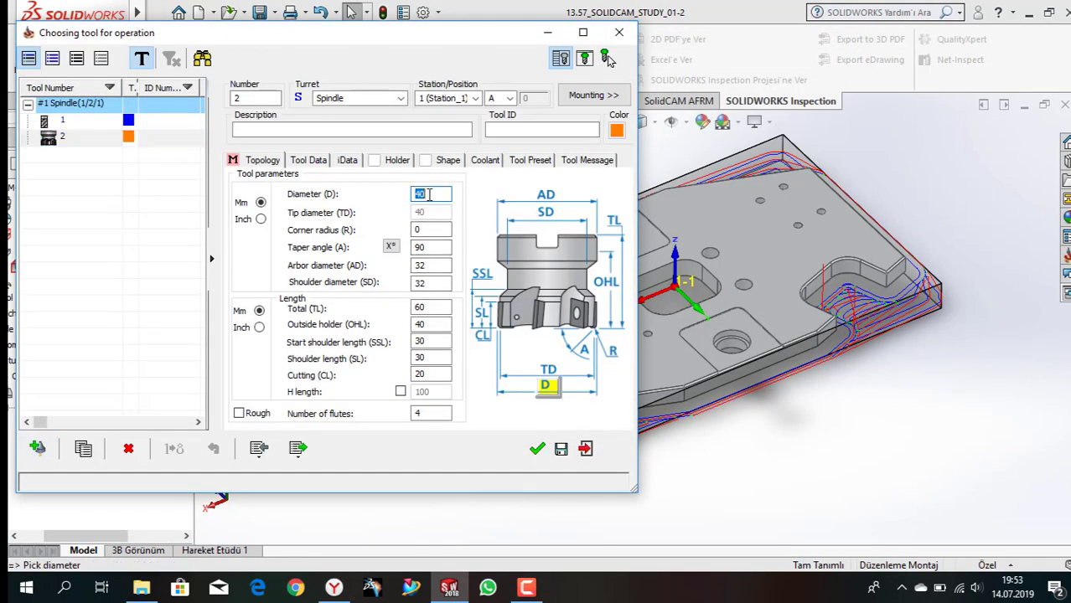
key("Tab")
key("Tab")
key("Tab")
key("Tab")
key("Tab")
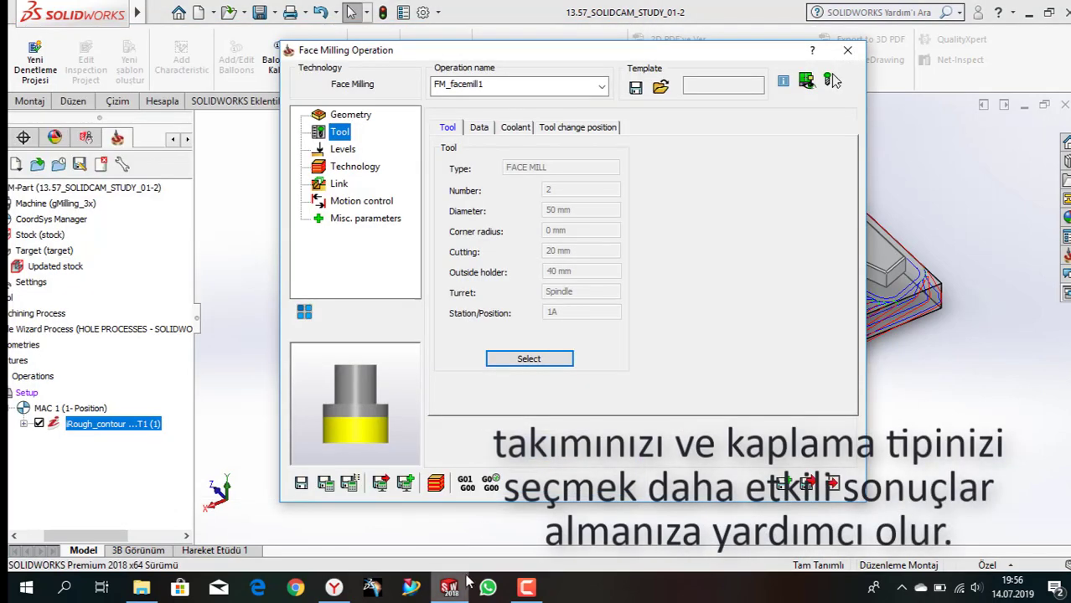
left_click(331, 589)
double_click(736, 317)
left_click(731, 292)
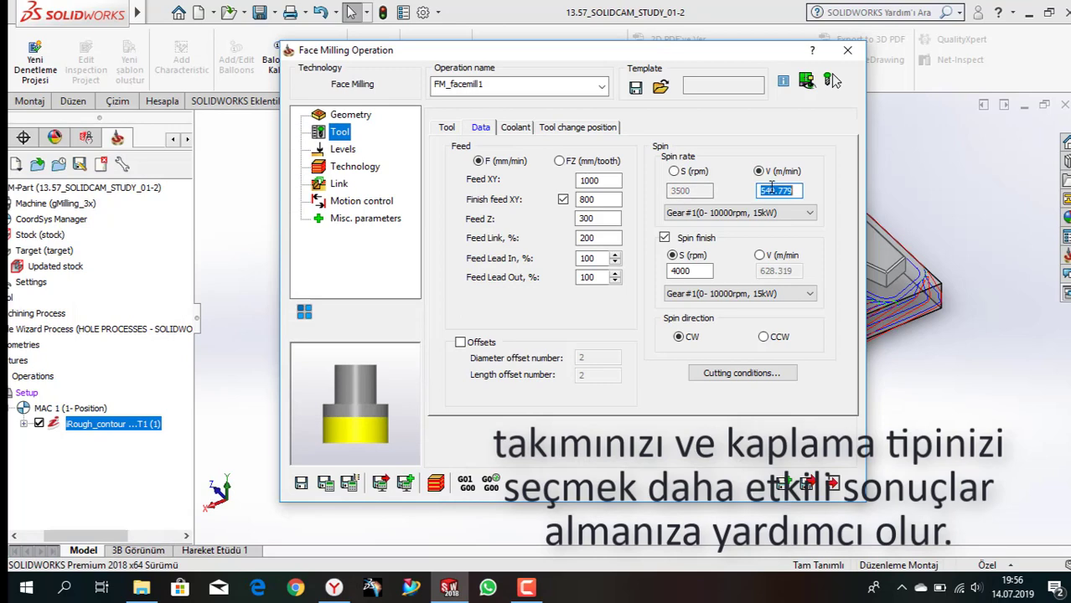
type("732")
left_click(333, 590)
left_click(332, 589)
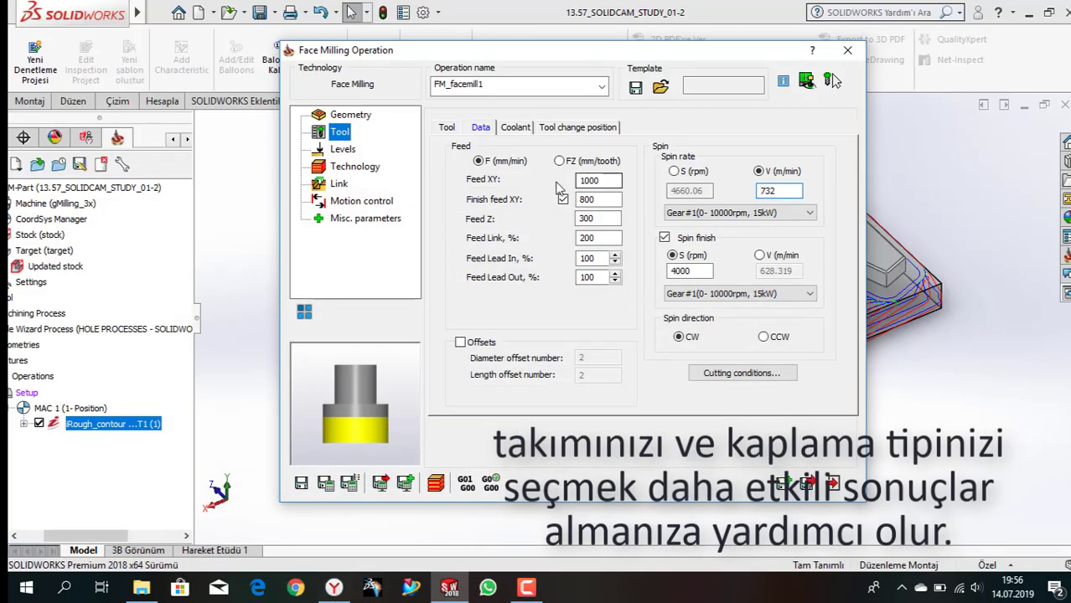
- Set the upper level and face depth to -0.6 from the part's top
left_click(339, 151)
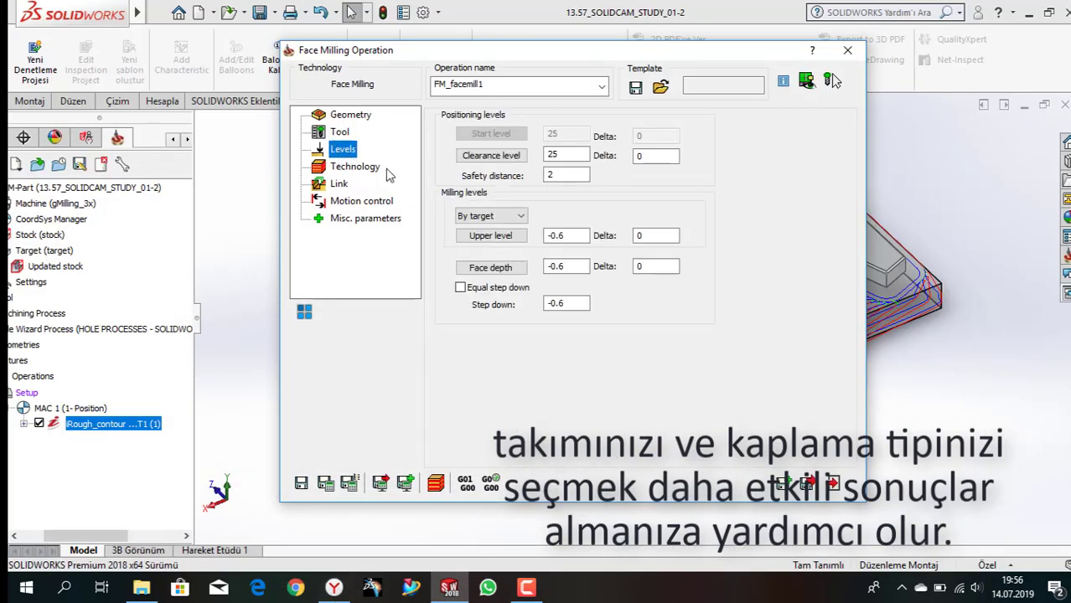
left_click(490, 235)
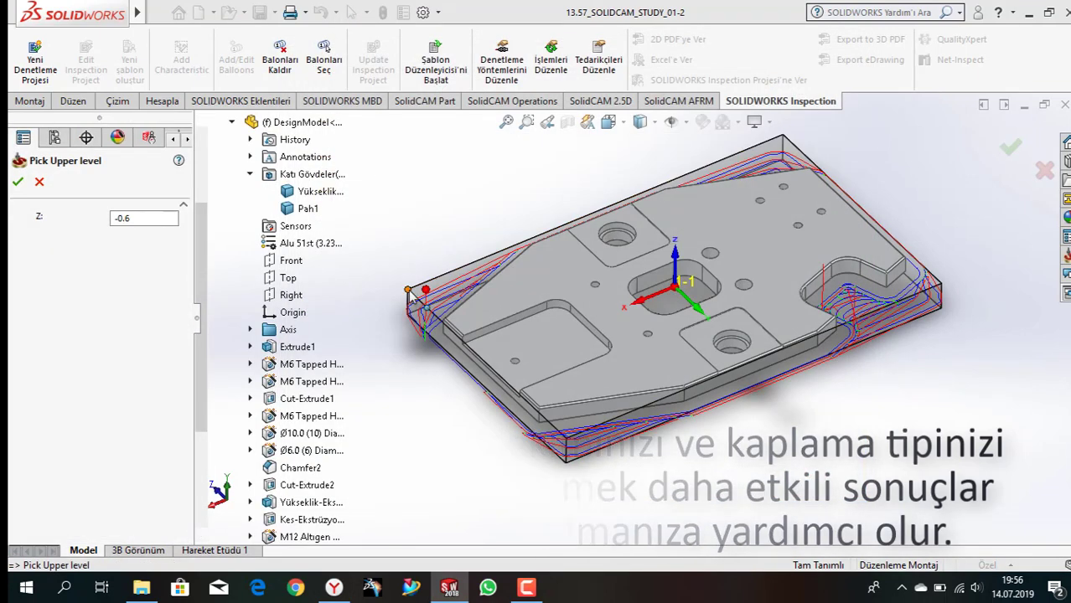
left_click(16, 183)
left_click(557, 333)
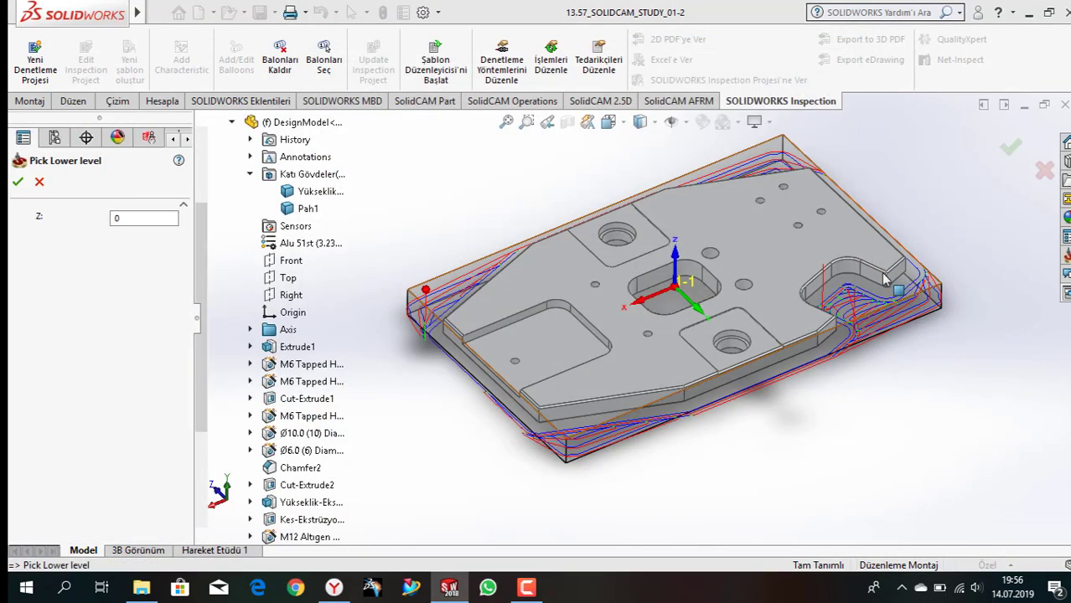
left_click(878, 271)
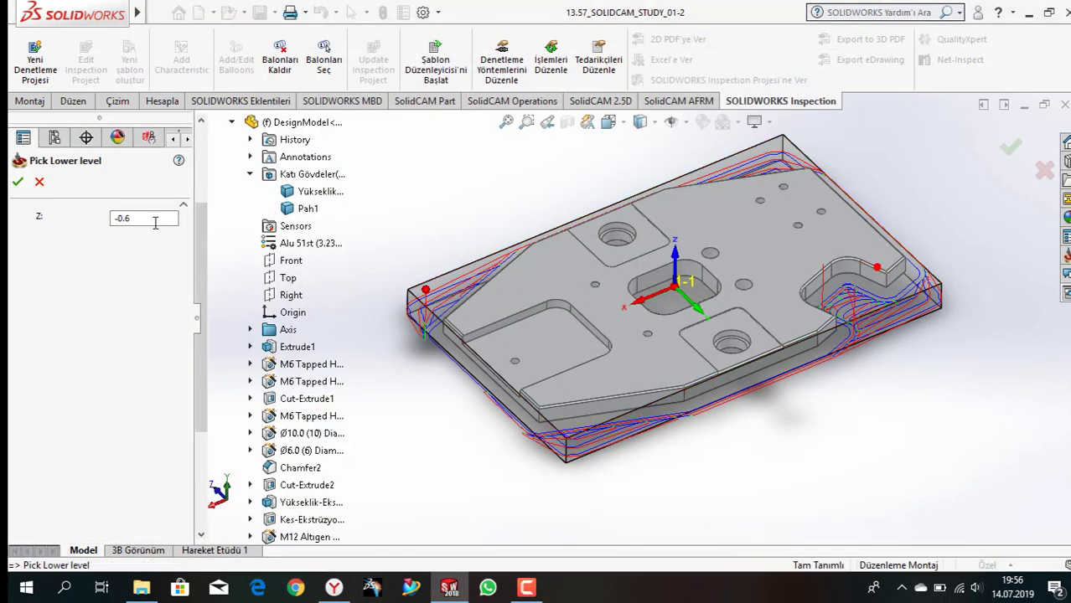
left_click(17, 182)
- Choose the Contour strategy with filleted corners (value 2) and smooth pass connections
left_click(343, 167)
left_click(533, 159)
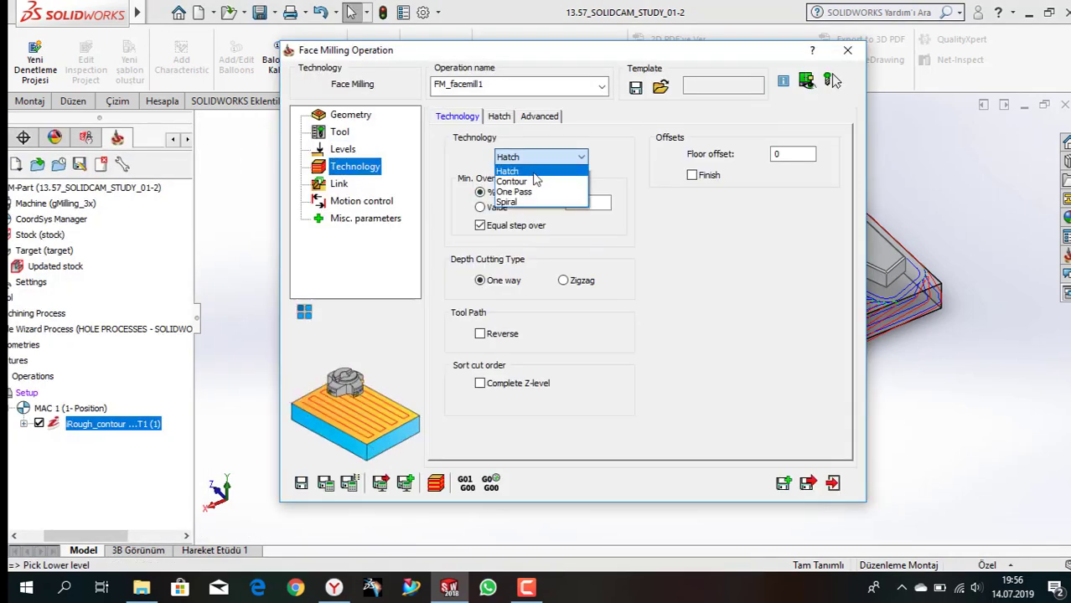
left_click(528, 181)
left_click(536, 154)
left_click(511, 176)
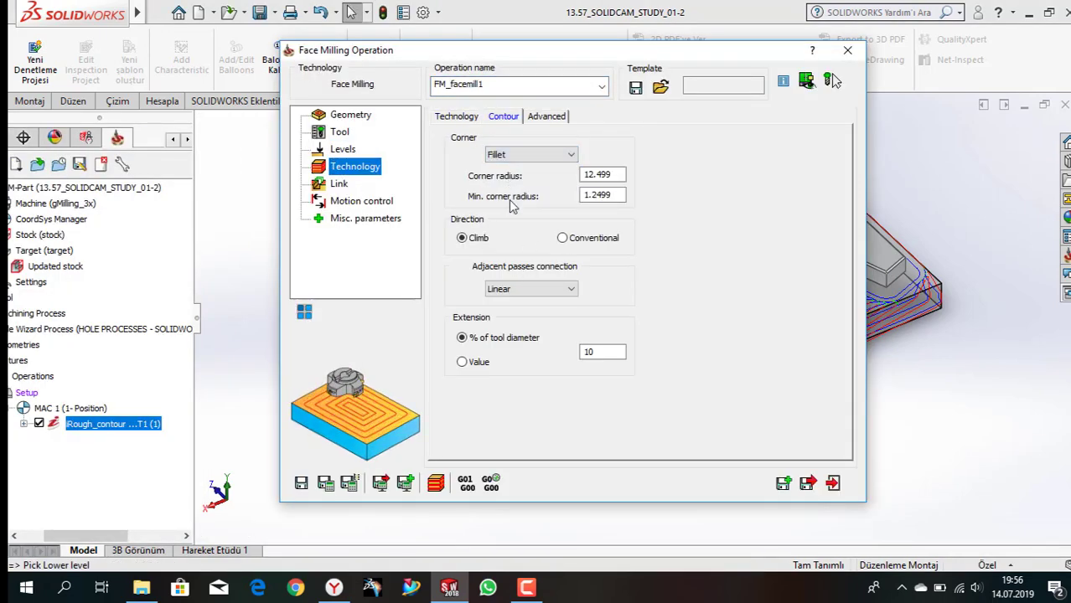
type("2")
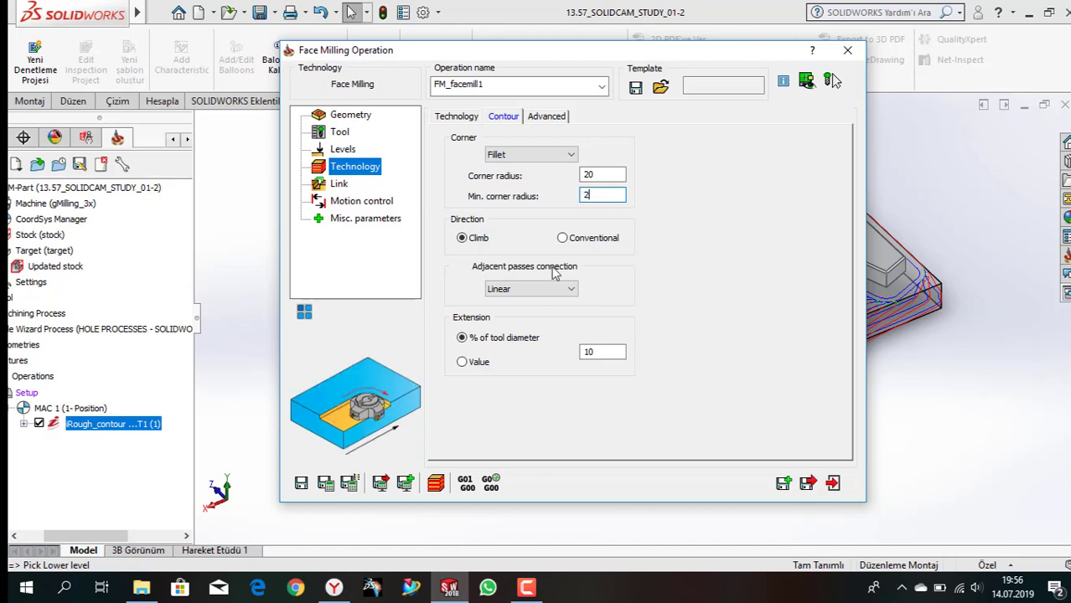
left_click(531, 289)
left_click(519, 303)
left_click(546, 118)
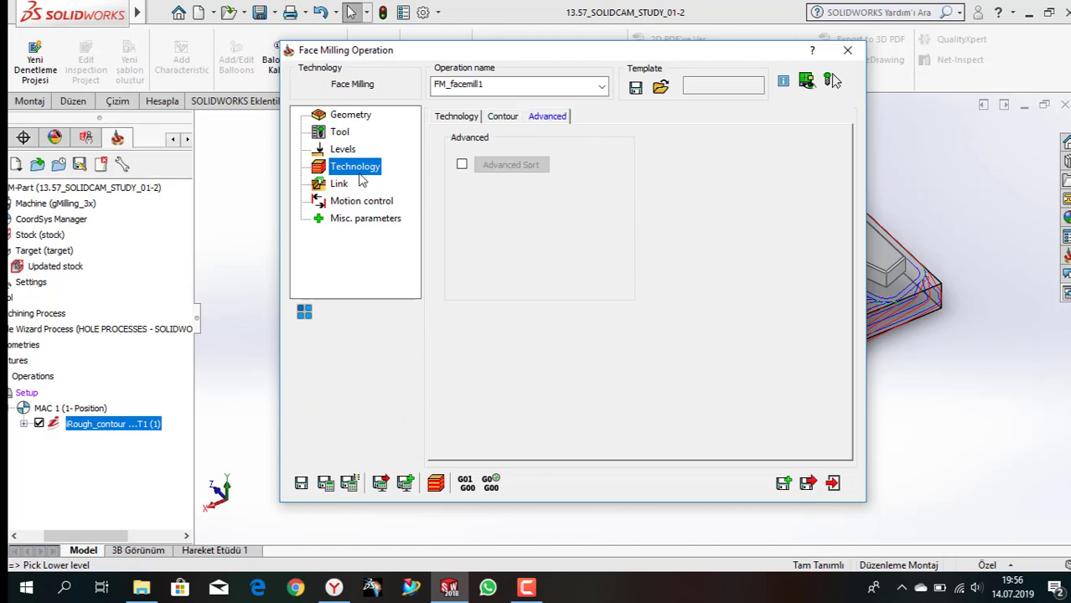
- Set an arc lead-in and save and calculate FM_facemill1
left_click(356, 184)
left_click(533, 296)
left_click(507, 306)
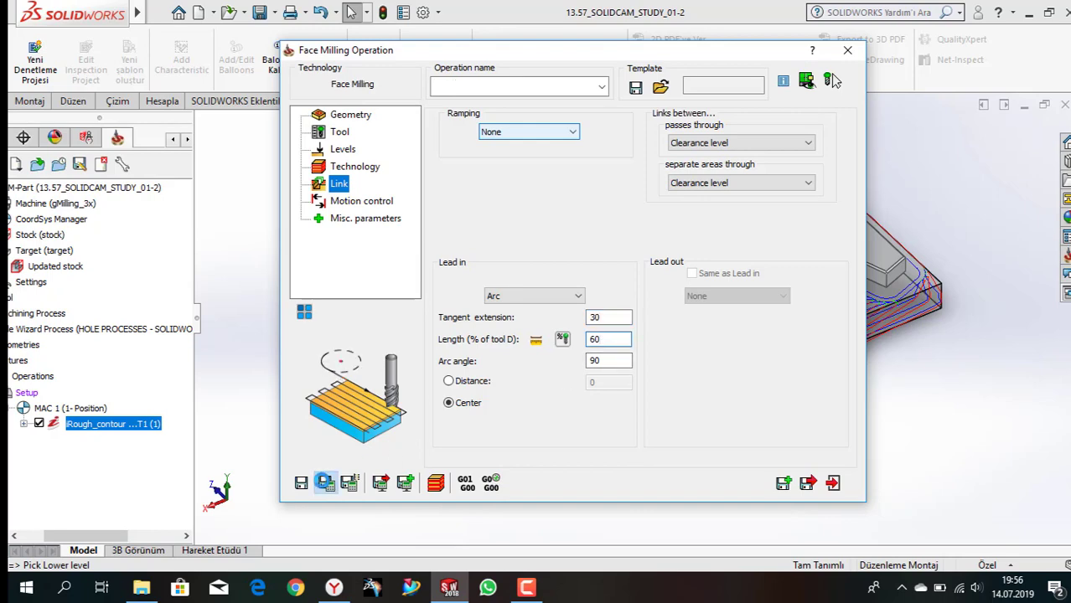
left_click(808, 484)
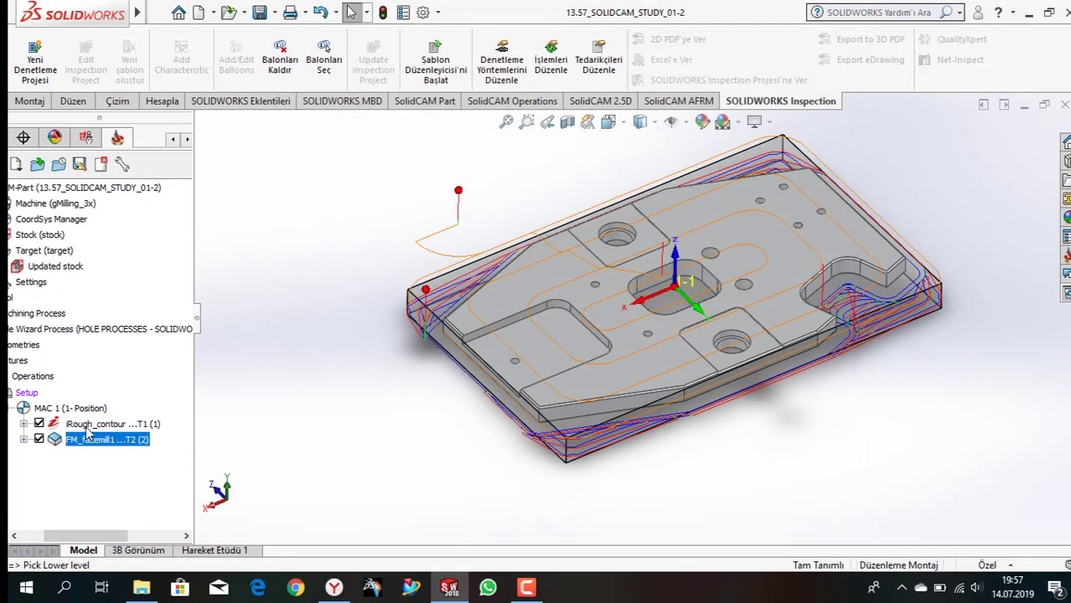
- Move FM_facemill1 ahead of Rough_contour and recalculate all operations
left_click(90, 424, "shift")
left_click_drag(126, 453, 119, 443)
right_click(27, 392)
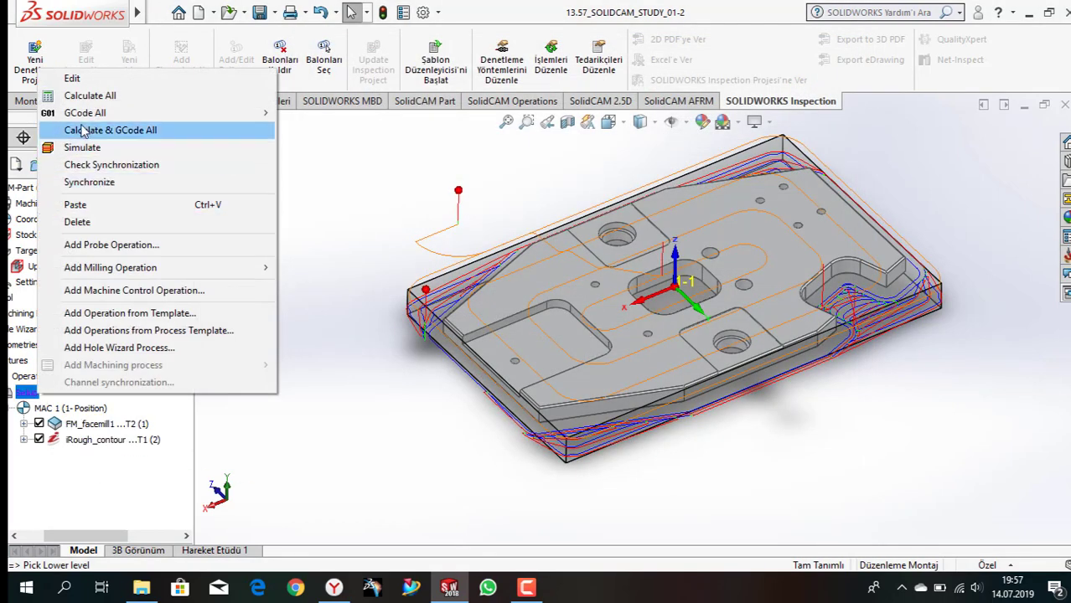
left_click(78, 95)
left_click(377, 236)
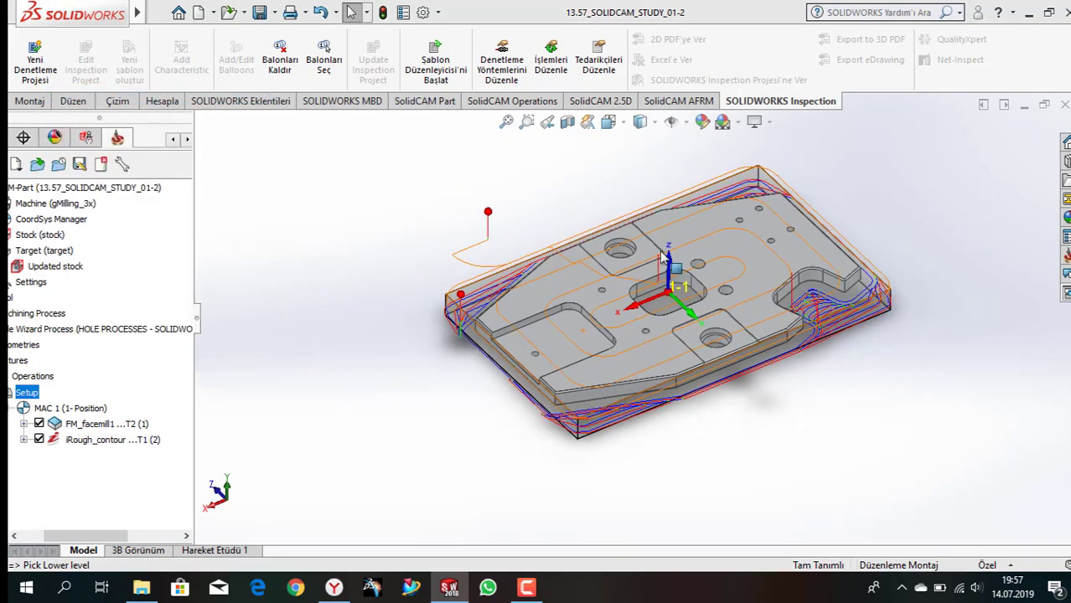
- Simulate both operations in SolidVerify at increased speed, then exit the simulation
right_click(46, 398)
left_click(67, 148)
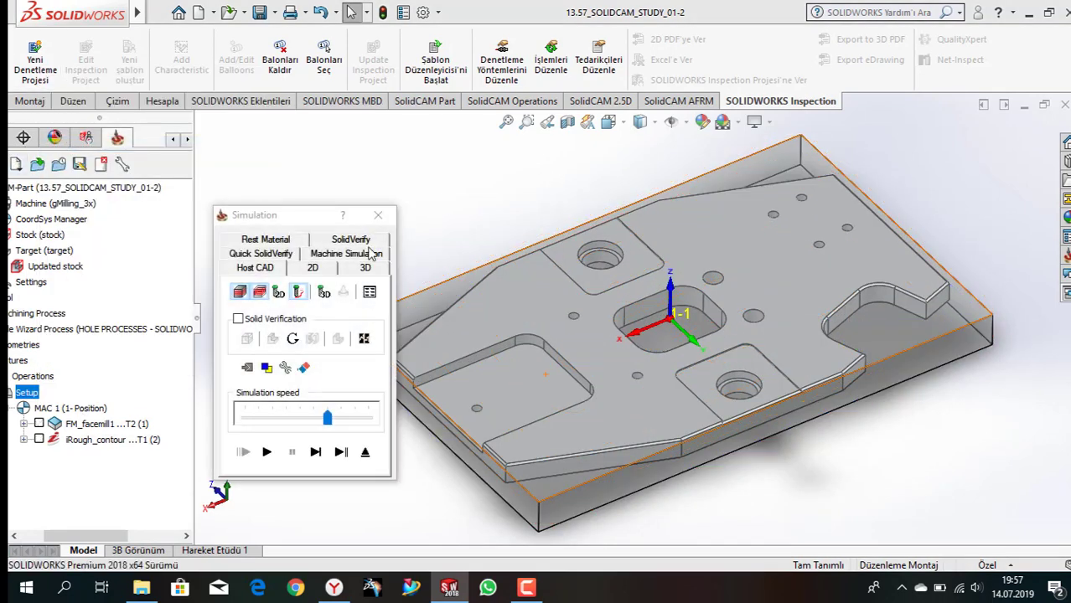
left_click(335, 267)
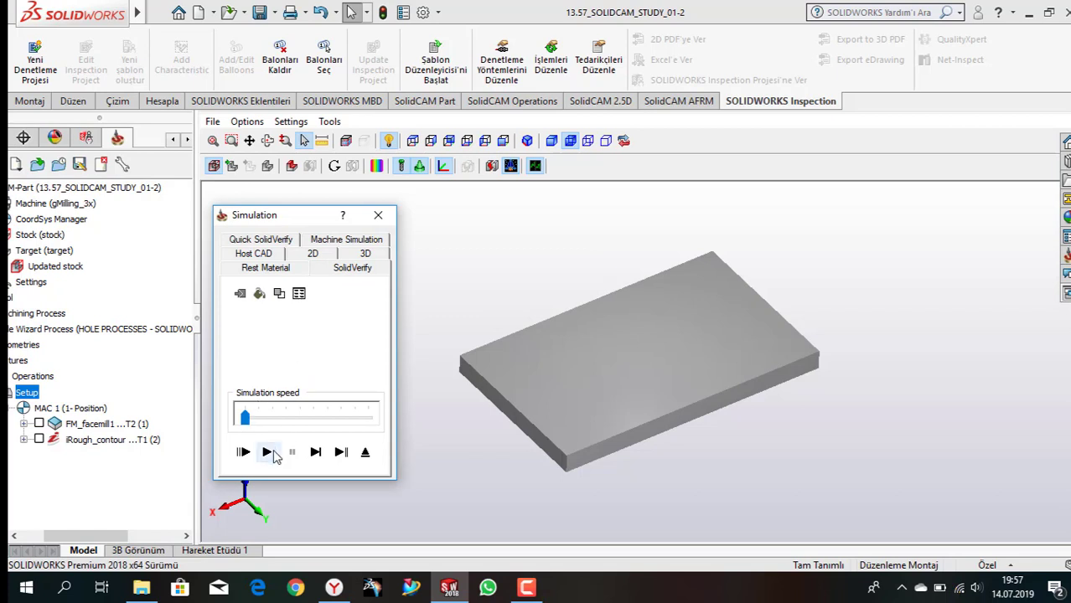
left_click(268, 452)
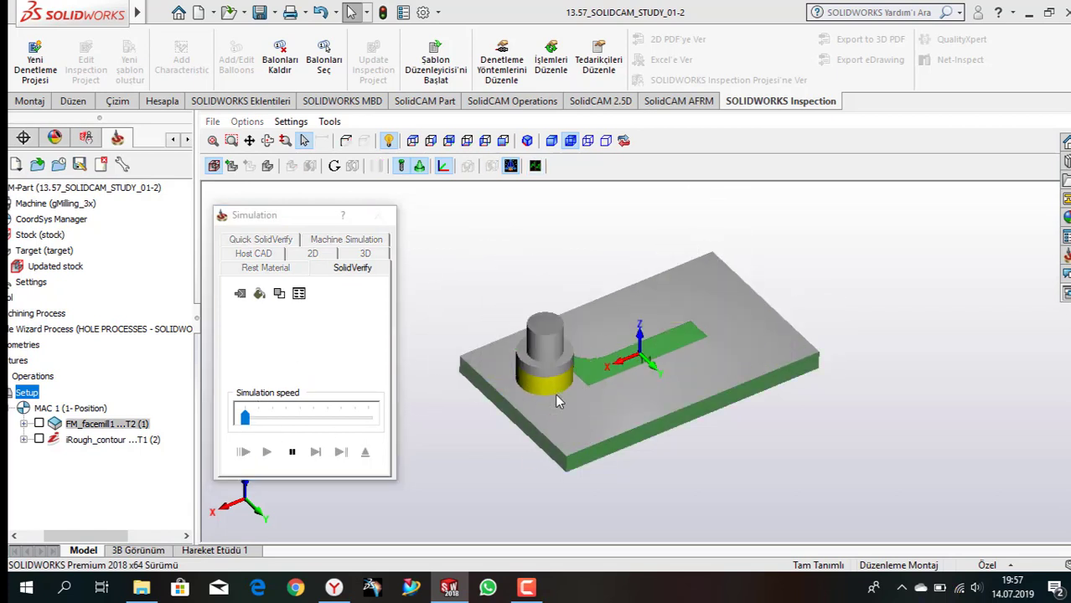
left_click(272, 418)
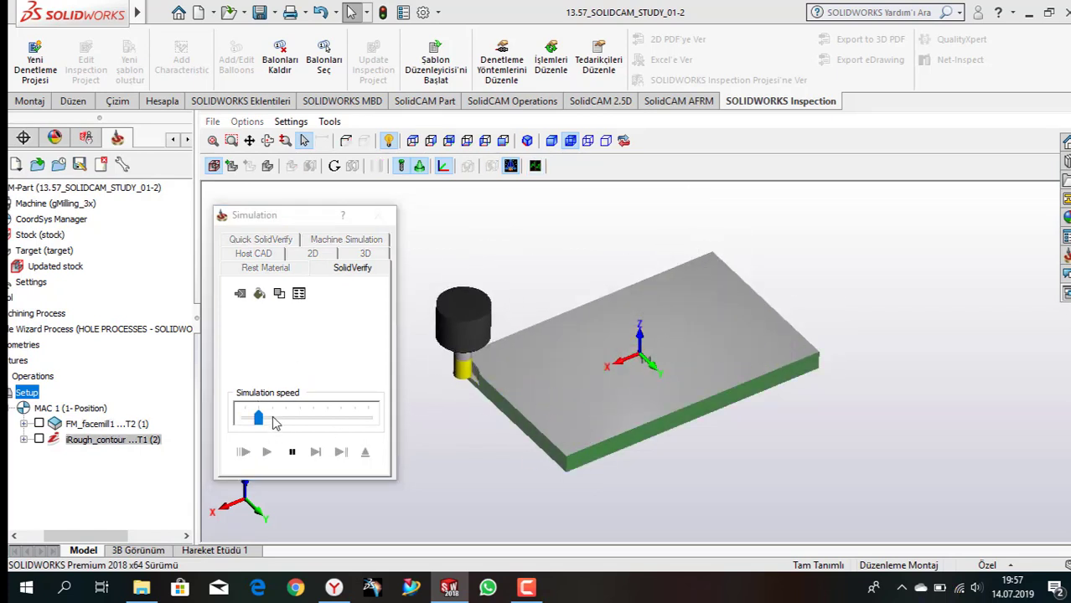
left_click_drag(275, 421, 327, 418)
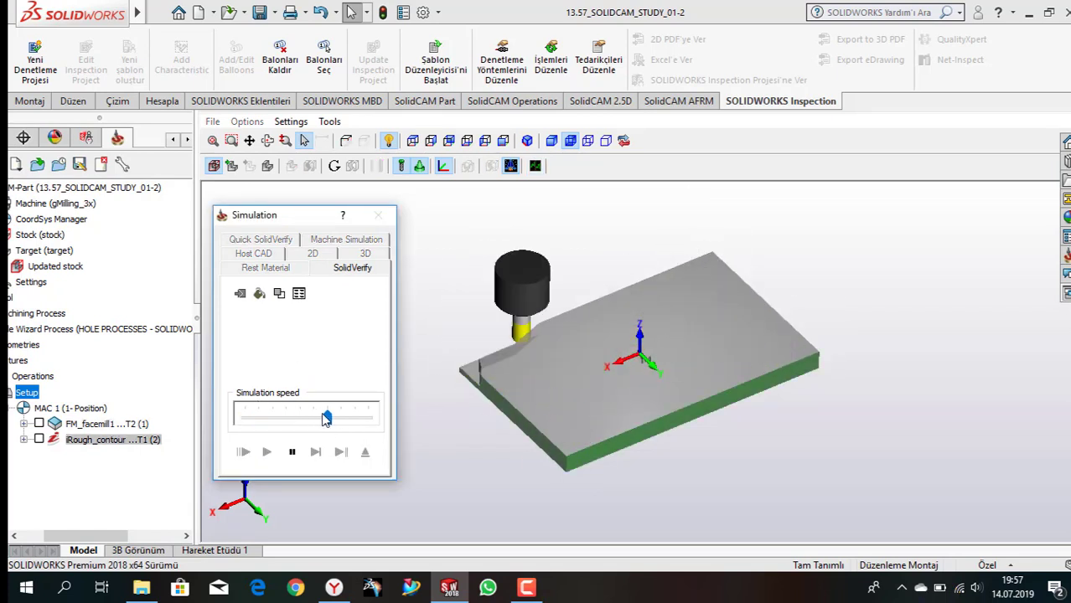
left_click(365, 452)
right_click(103, 440)
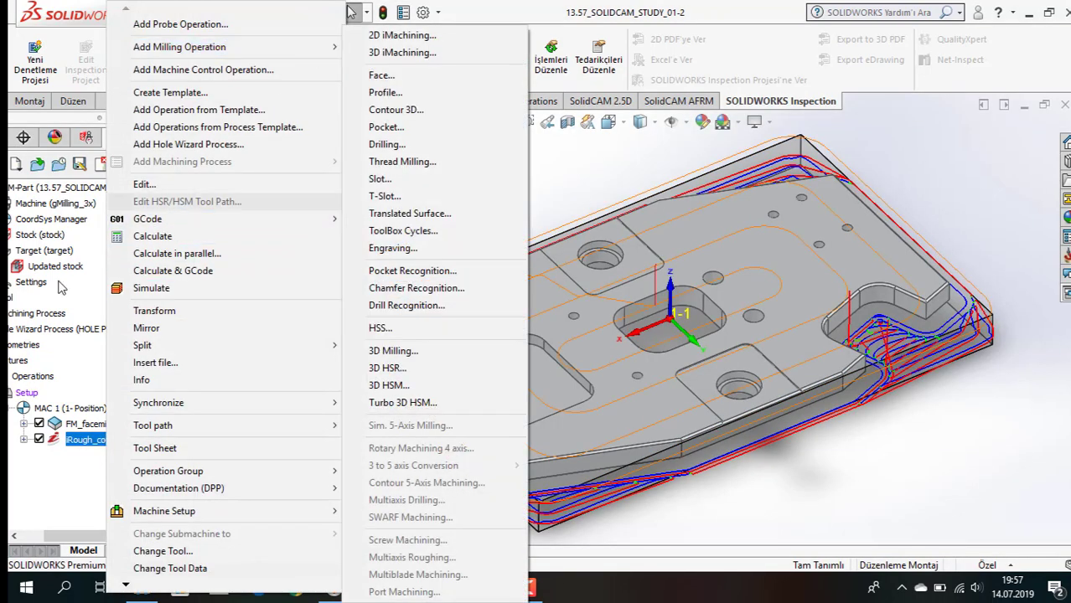
- Add a 2D iMachining operation after the rough contour using iFinish technology
left_click(60, 287)
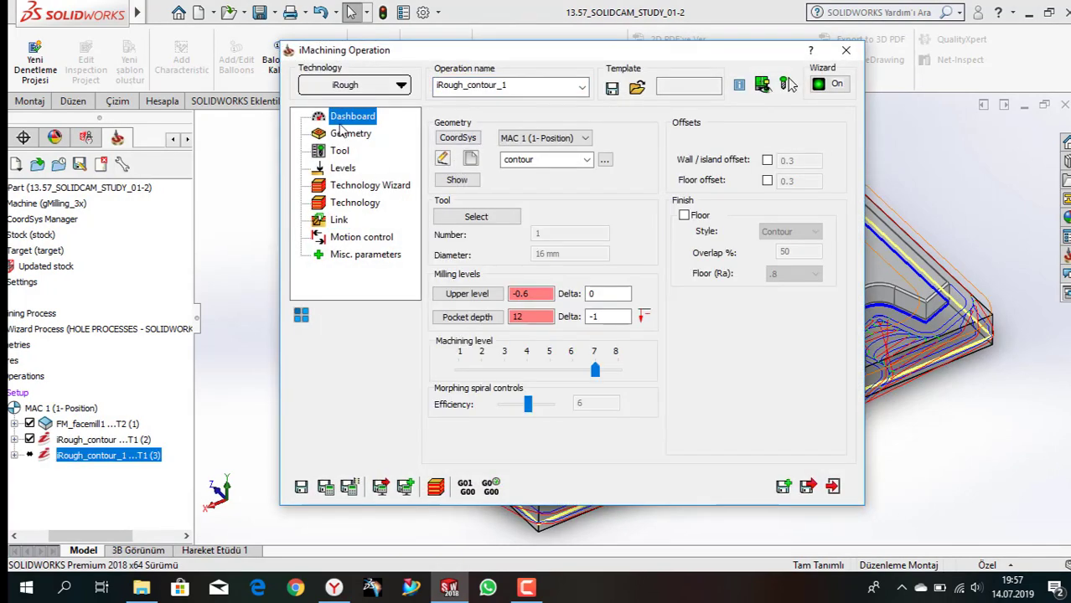
left_click(346, 133)
left_click(400, 84)
left_click(345, 173)
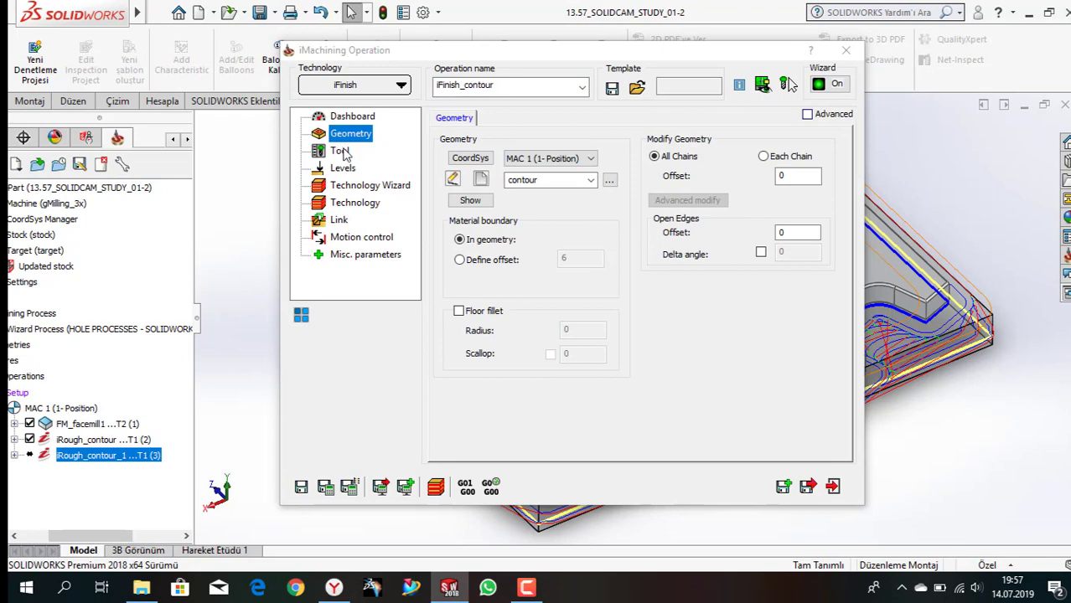
- Create tool 3, a 16 mm cap_16_finish end mill with cutting length 25 and holder
left_click(340, 151)
left_click(511, 352)
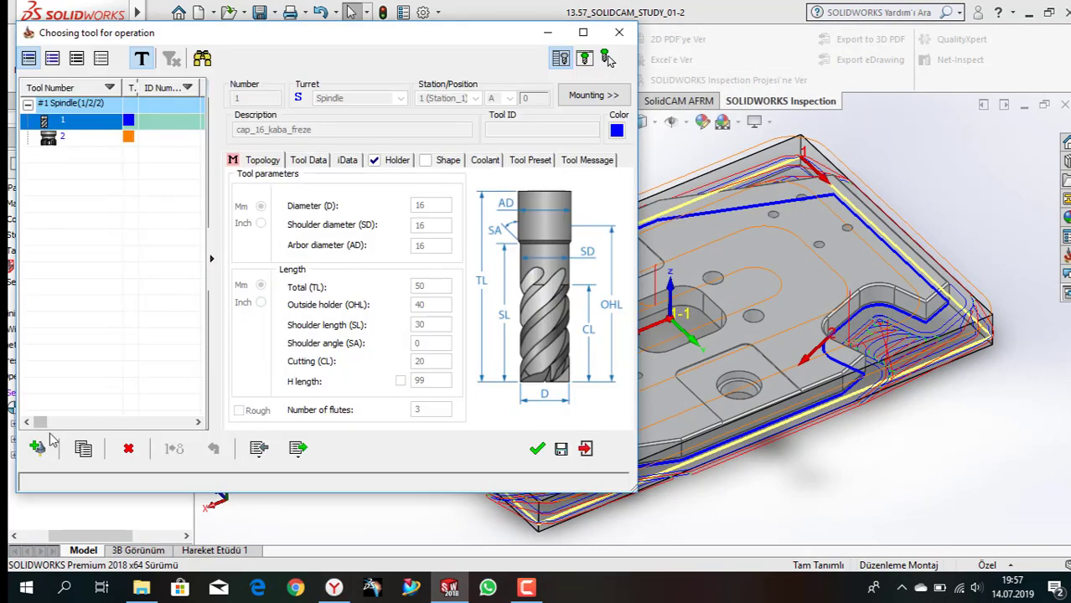
left_click(38, 447)
double_click(232, 134)
left_click(424, 207)
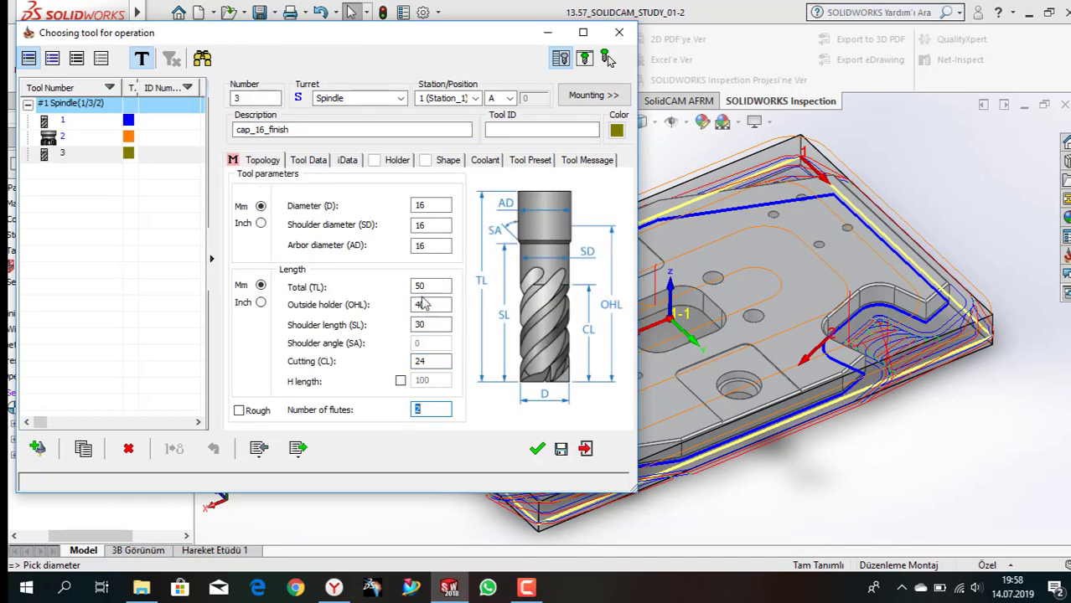
left_click(398, 160)
left_click(289, 232)
- Set the finish floor feed to 546 (182×3) using the calculator
left_click(343, 168)
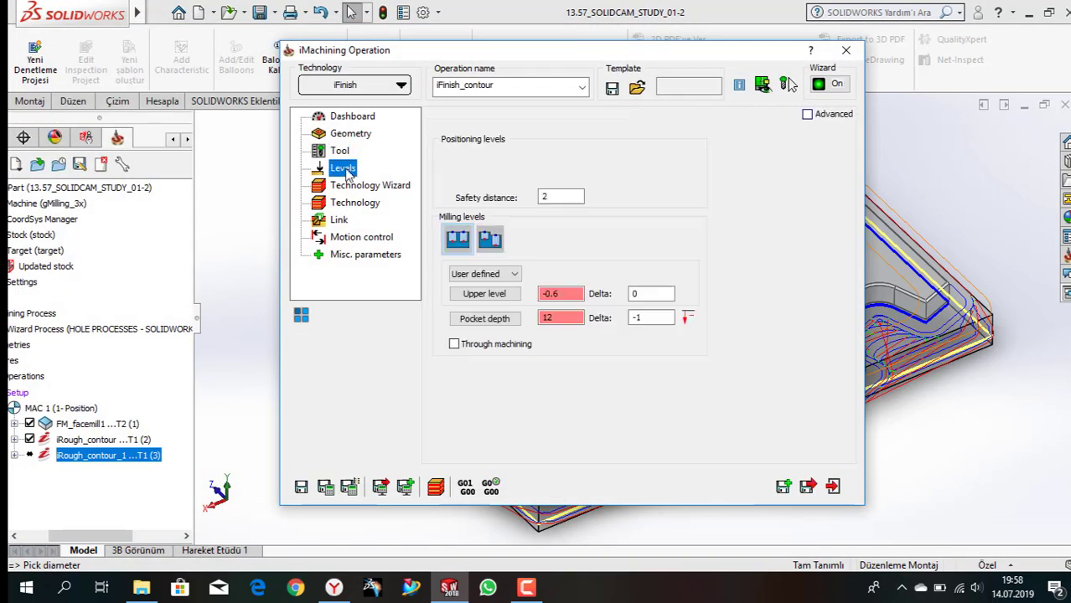
left_click(357, 186)
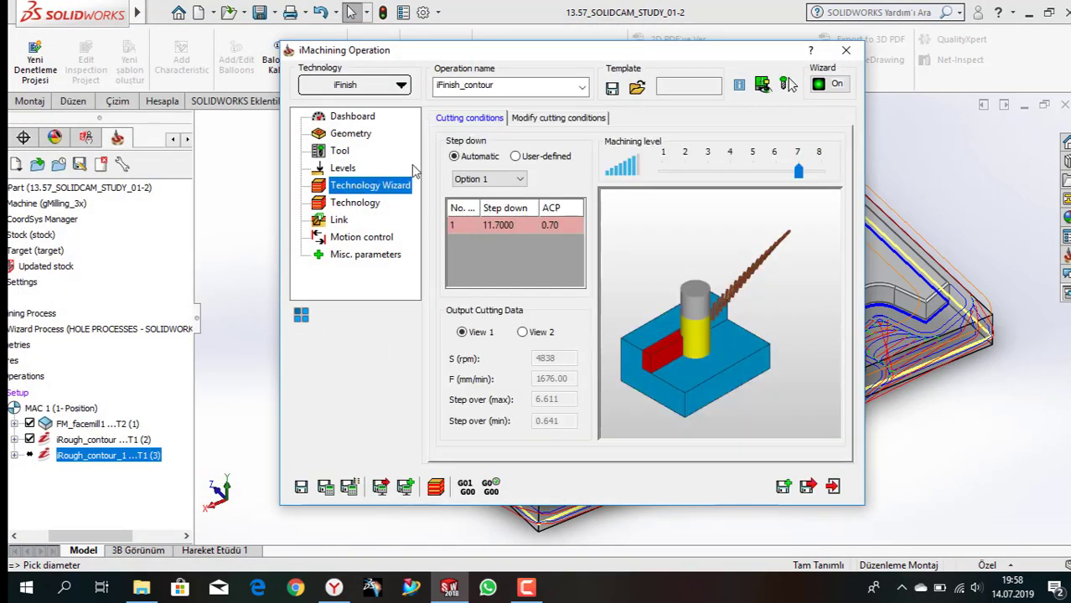
left_click(340, 151)
double_click(583, 314)
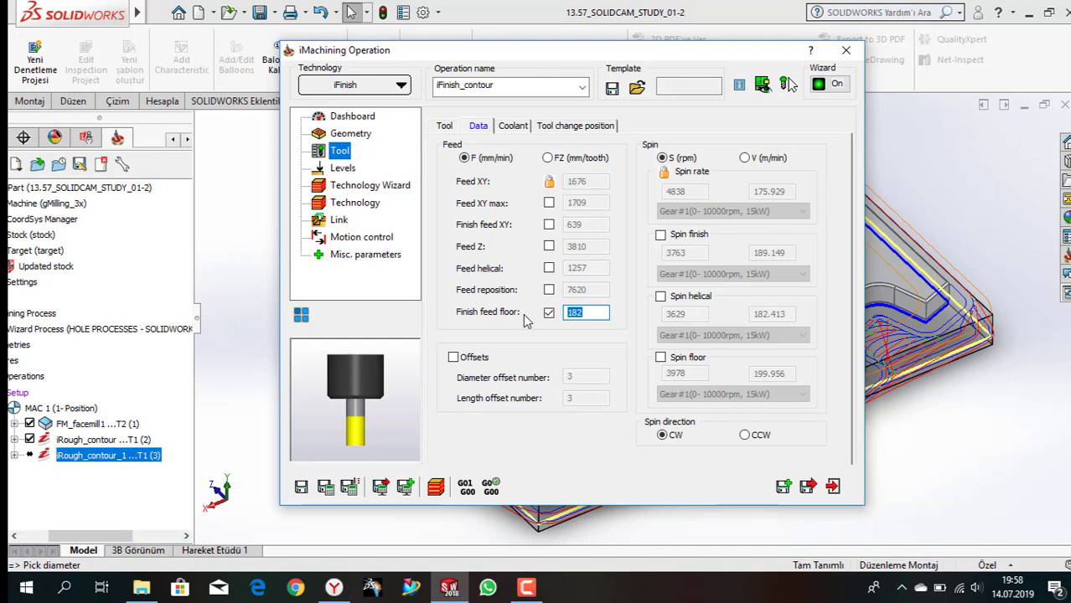
key("super")
type("calc")
key("Return")
type("182*")
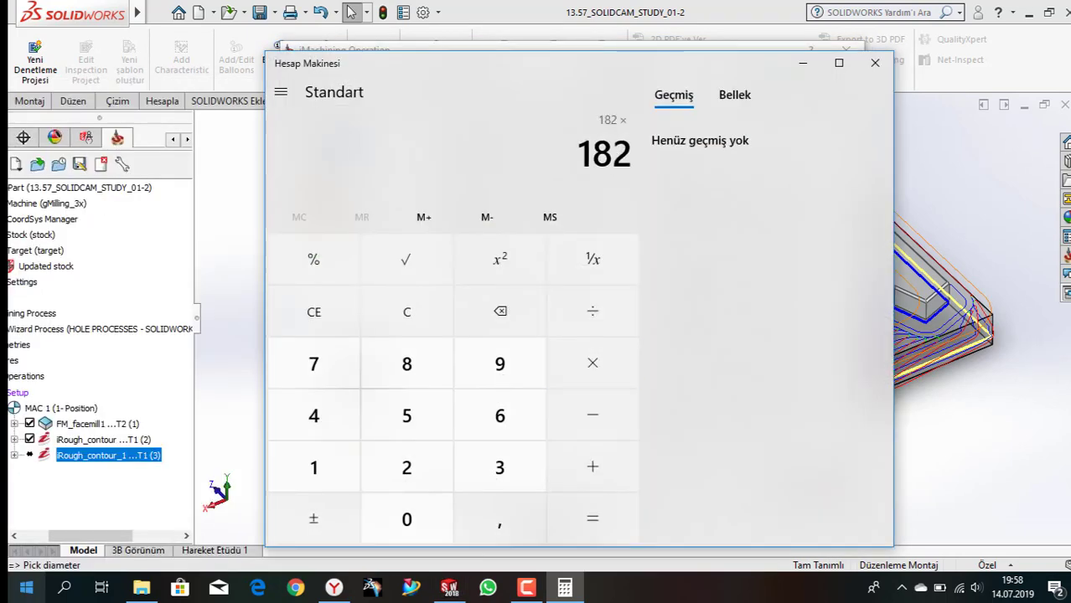
key("alt+Tab")
left_click(602, 311)
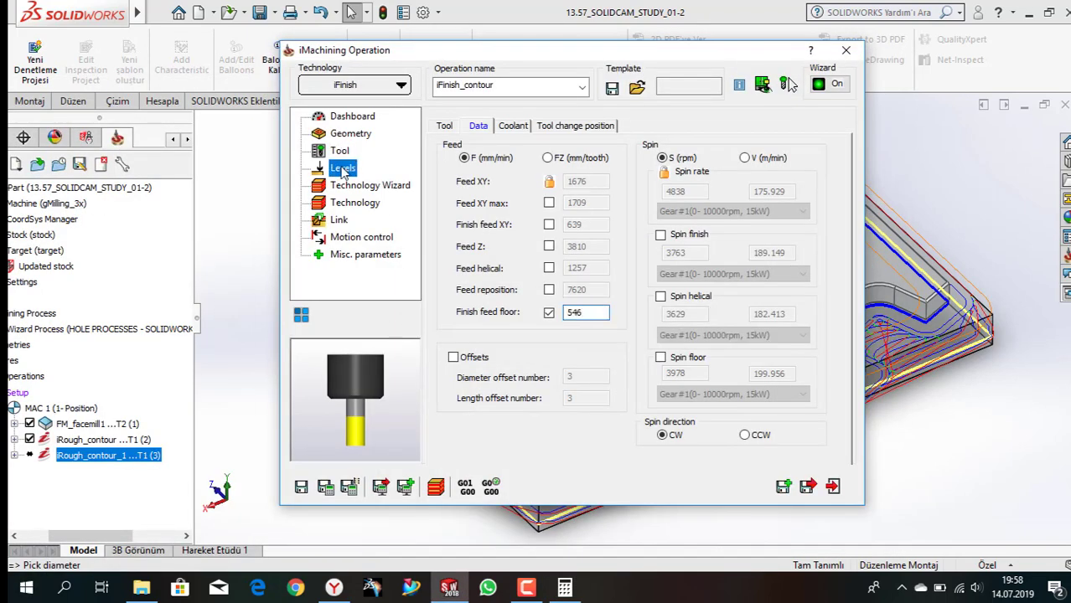
- Turn on floor finishing in Technology, then calculate and simulate iFinish_contour
left_click(376, 187)
left_click(356, 205)
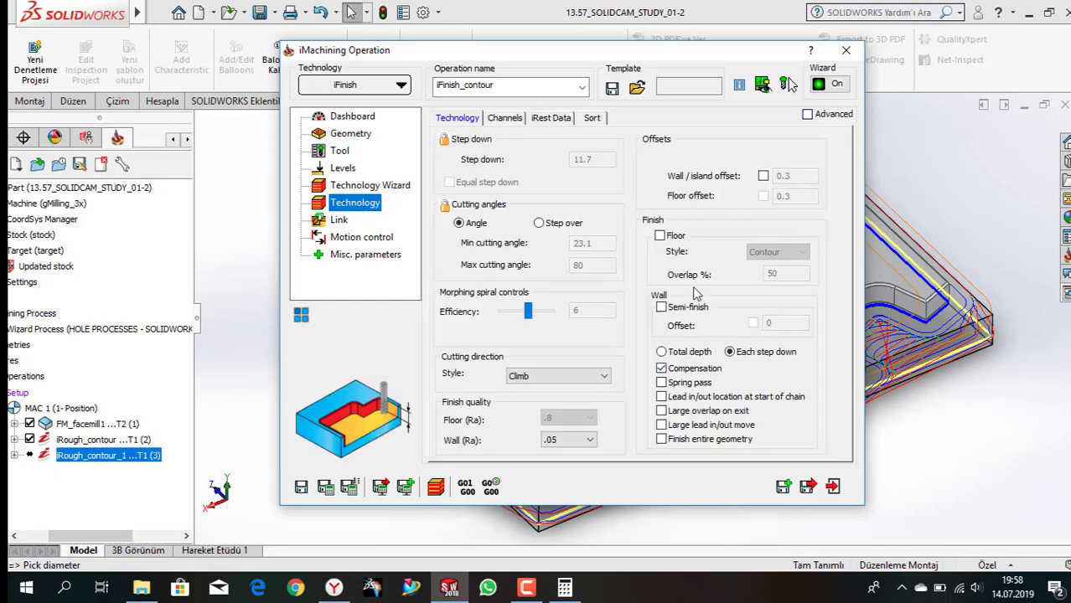
left_click(343, 221)
left_click(356, 202)
left_click(660, 235)
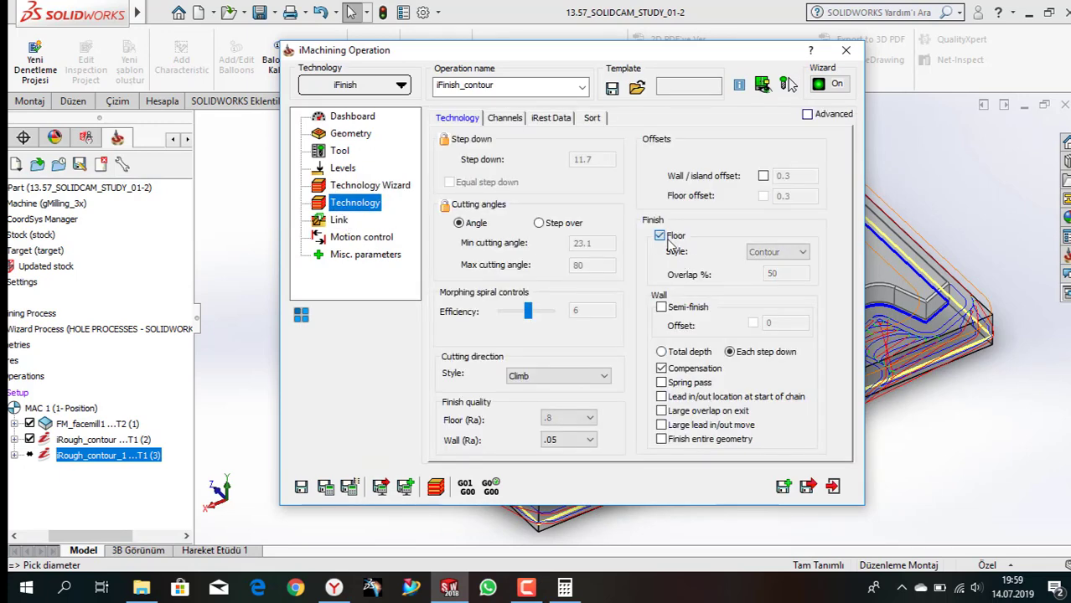
left_click(326, 488)
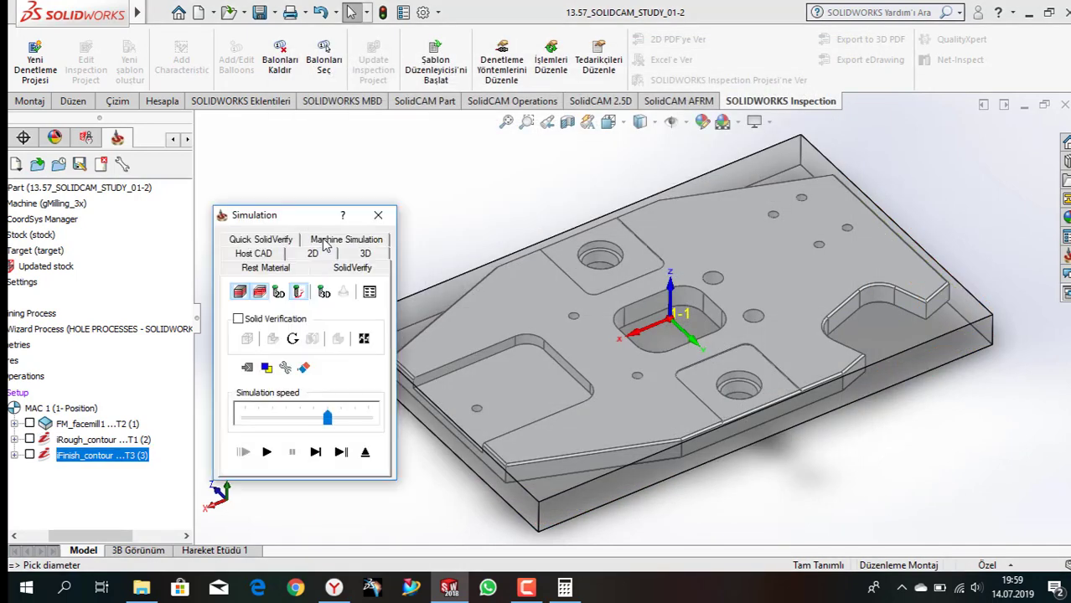
- Play the finishing pass in SolidVerify at minimum speed, then exit
left_click(352, 268)
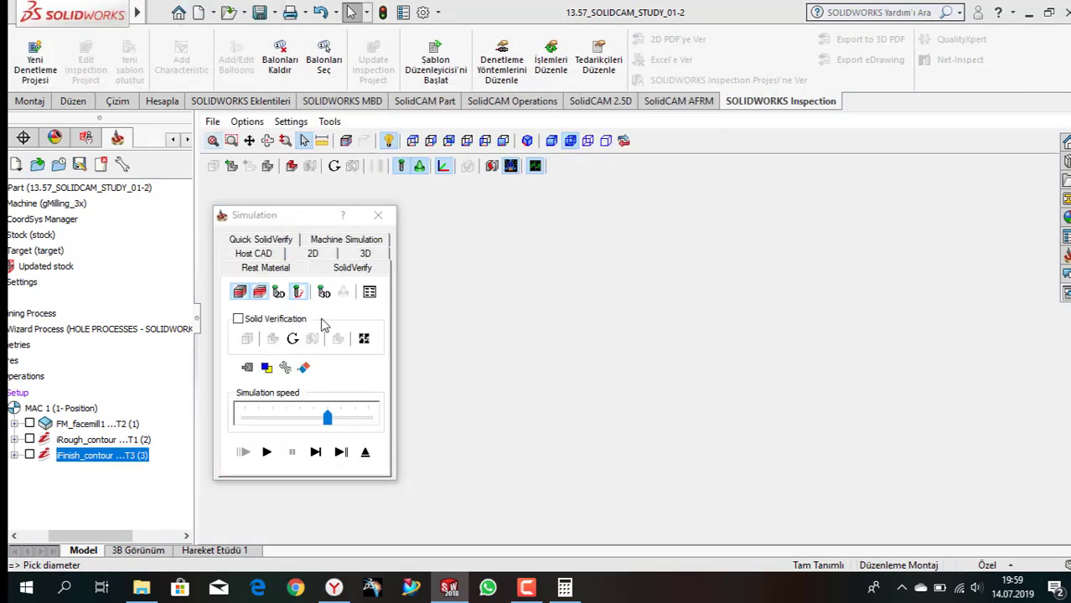
left_click_drag(327, 416, 244, 417)
left_click(266, 451)
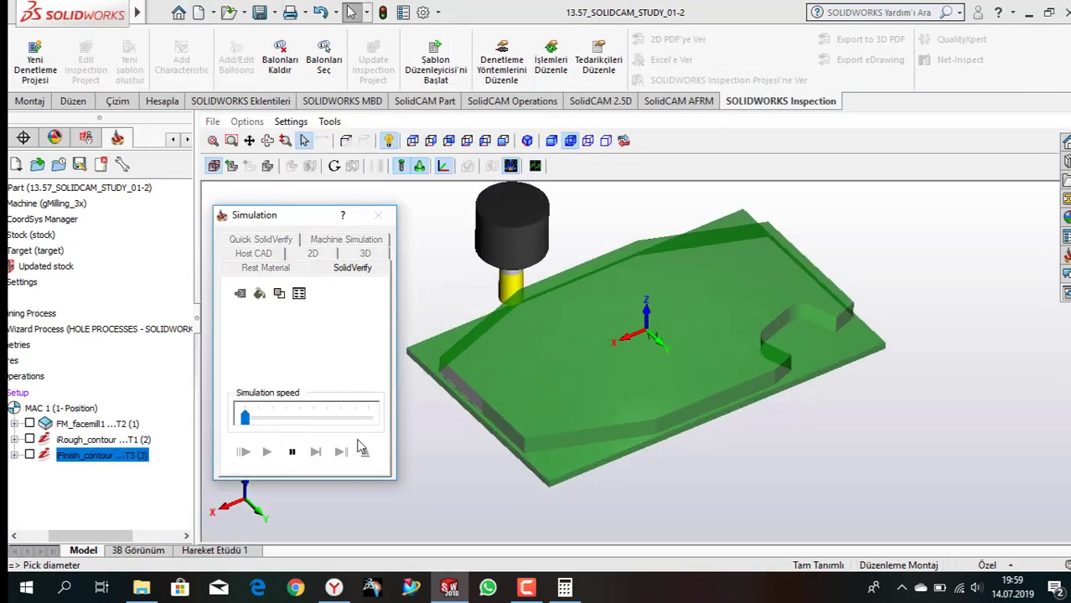
left_click(364, 451)
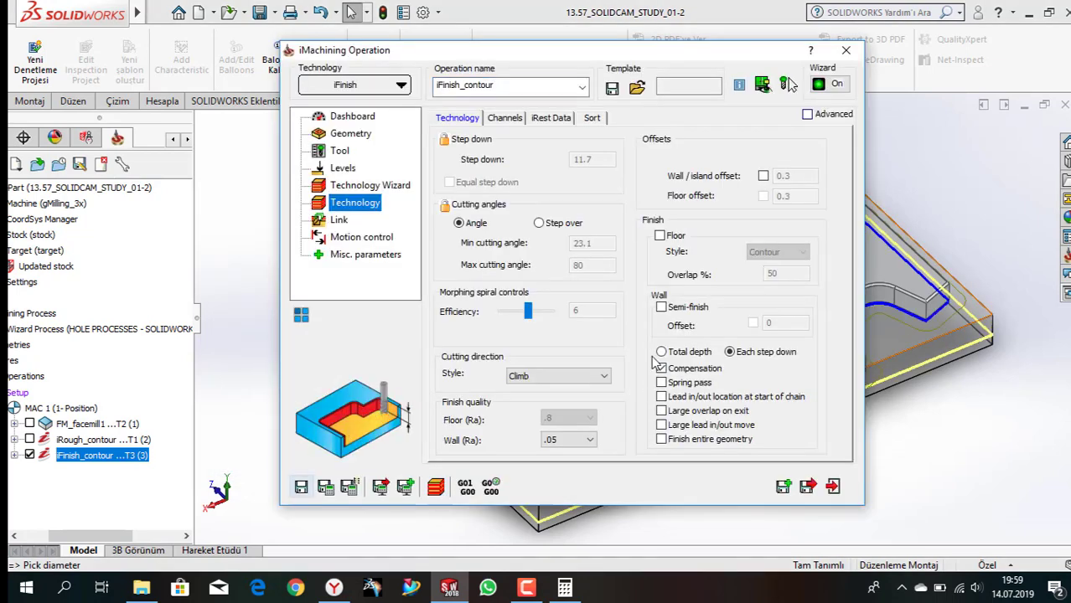
- Make the pocket depth delta negative, then recalculate and simulate the operation
left_click(356, 185)
left_click(343, 167)
left_click(646, 317)
type("-0.5")
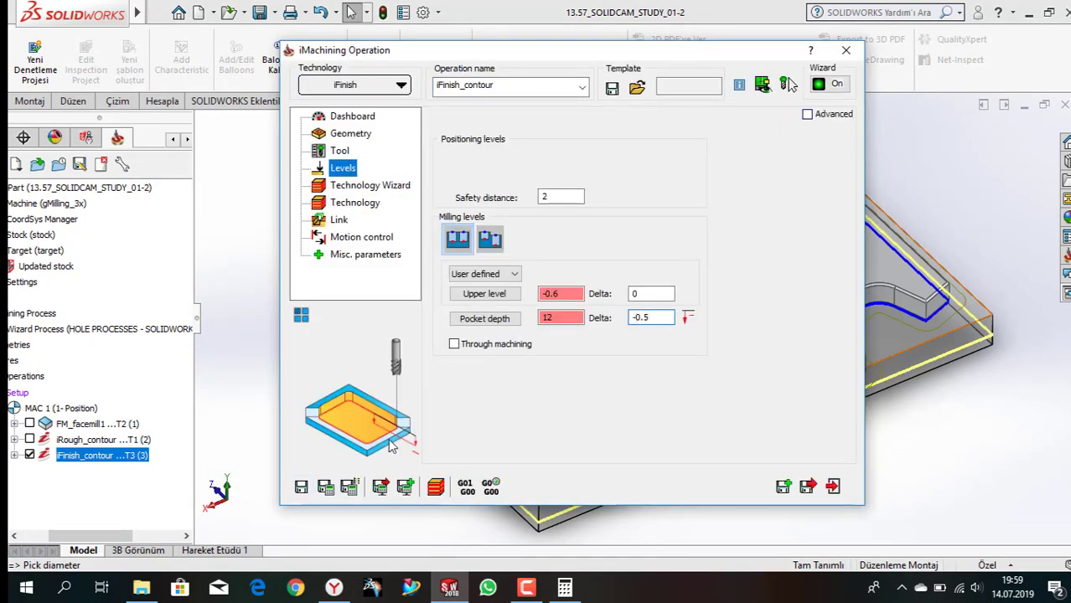
left_click(325, 487)
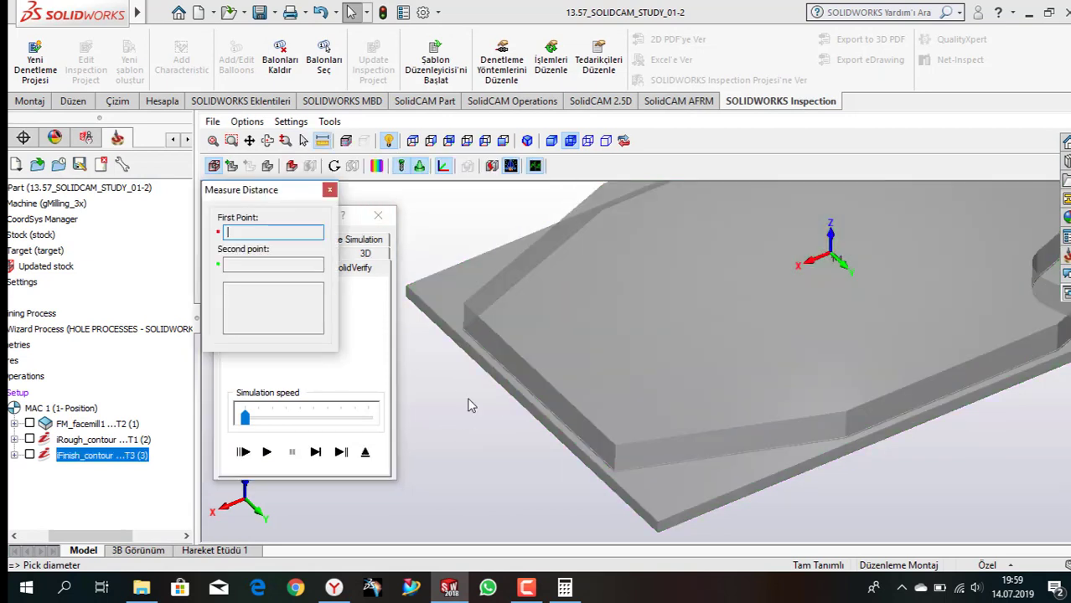
- Measure the leftover wall step height and retype the pocket depth delta as -10.4
scroll(469, 406, "up", 3)
left_click(557, 262)
double_click(292, 320)
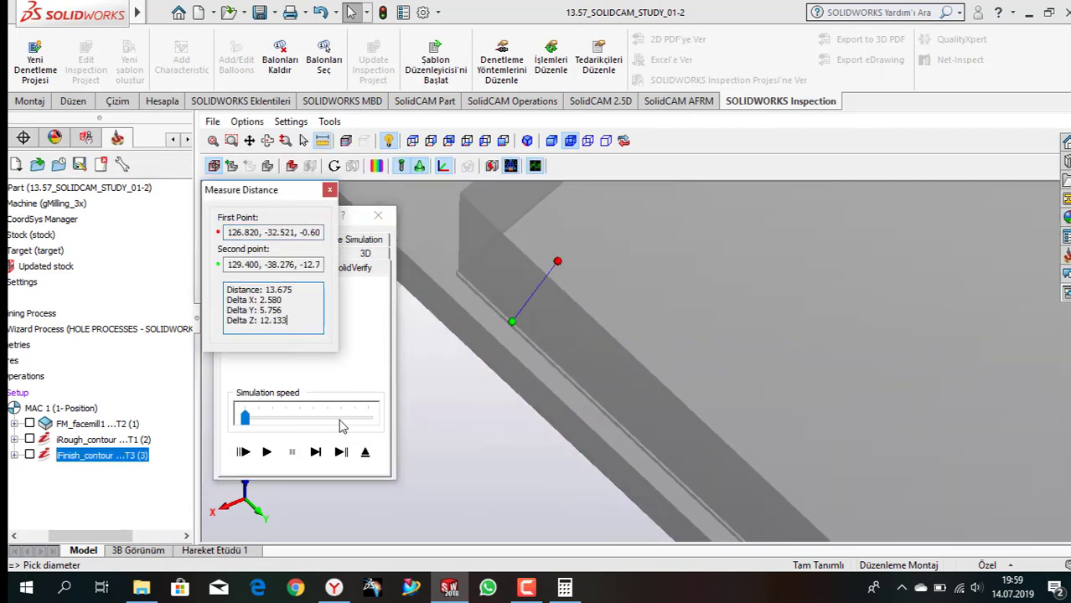
left_click(568, 221)
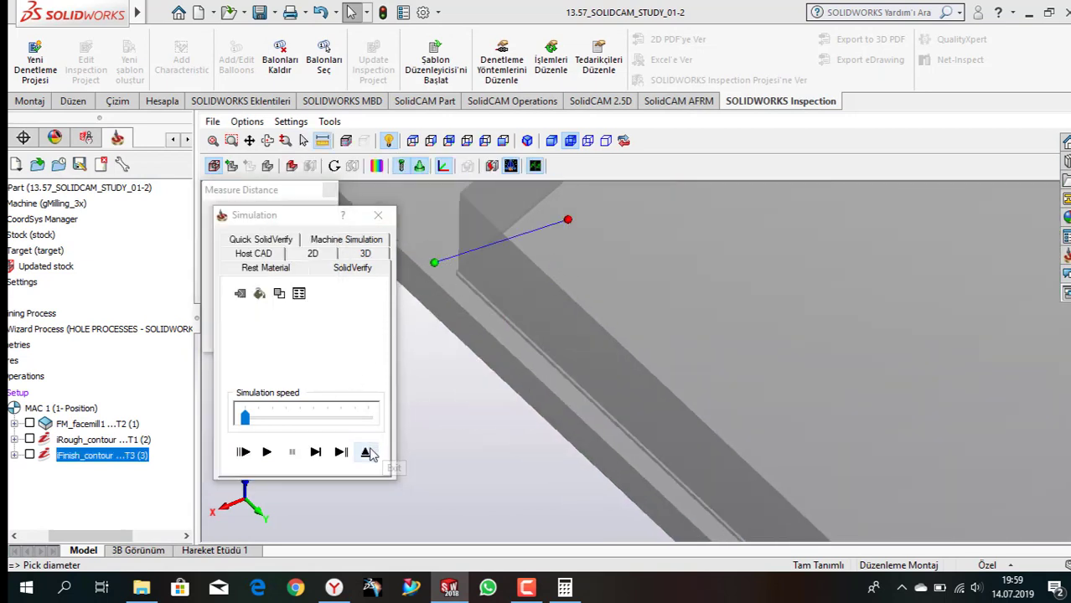
left_click(574, 285)
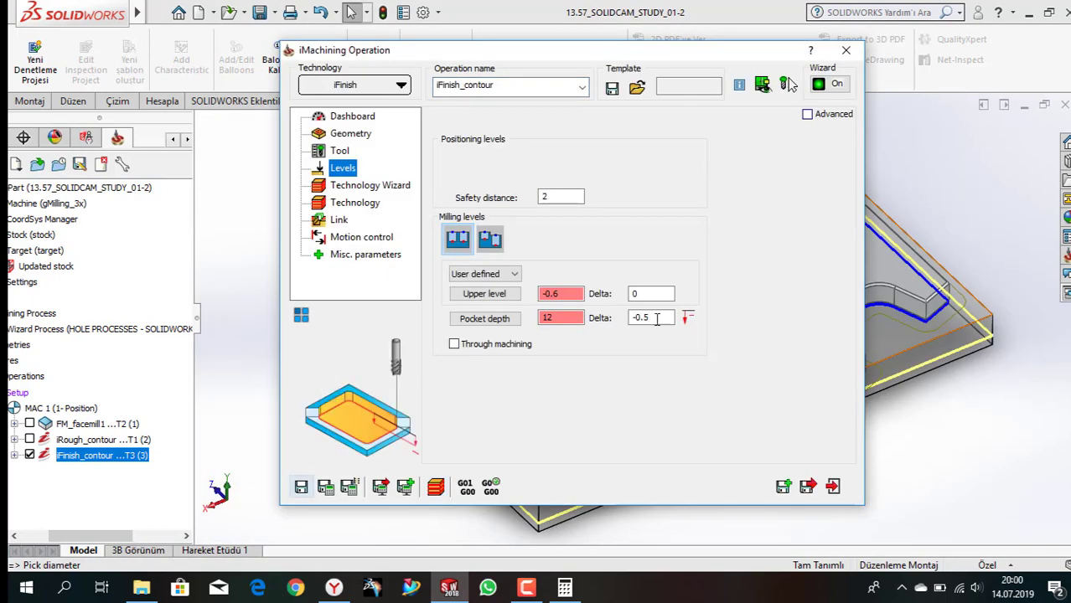
type("-1")
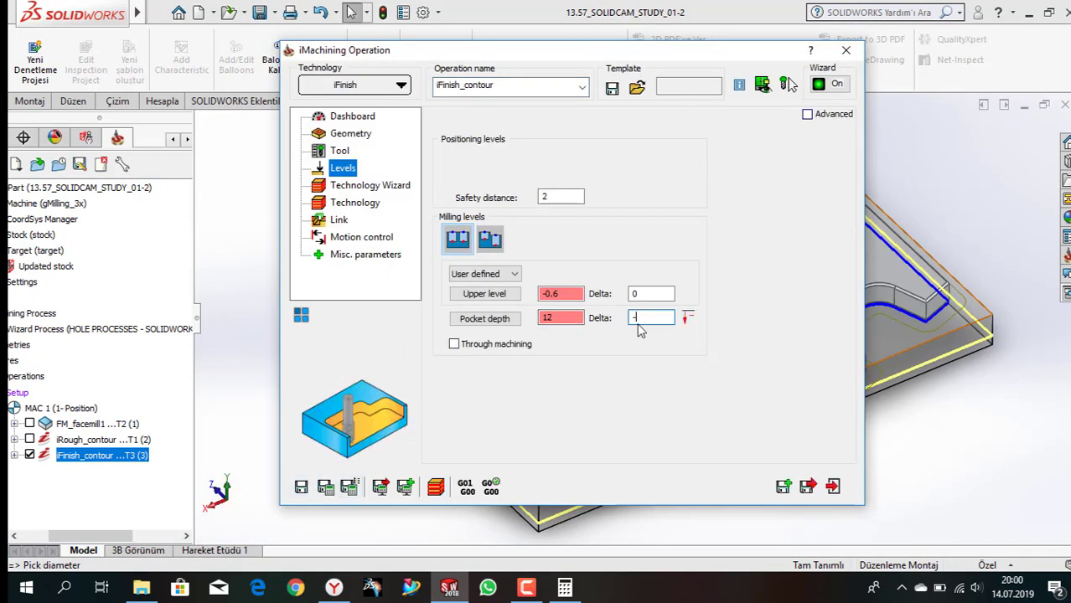